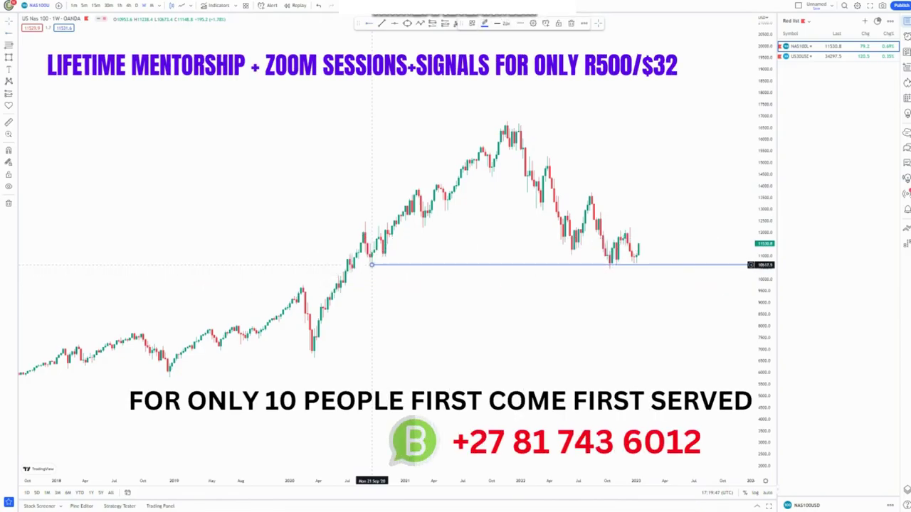
Step: Place a horizontal ray at the September 2020 low, at about 10617
click(371, 266)
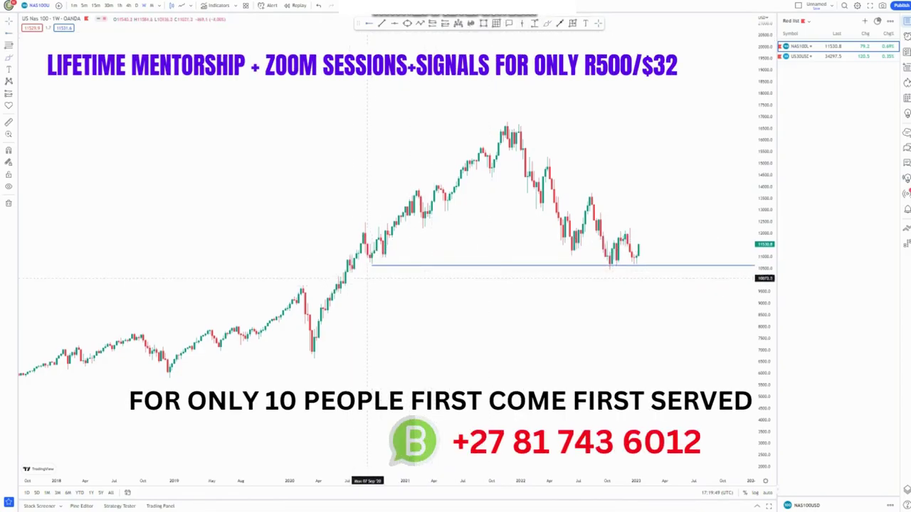
Step: Brush circles around the touches of the support ray, sketch the falling channel and a rising projection, and undo the strokes
mouse_move(385, 258)
mouse_down()
mouse_move(365, 272)
mouse_move(385, 259)
mouse_up()
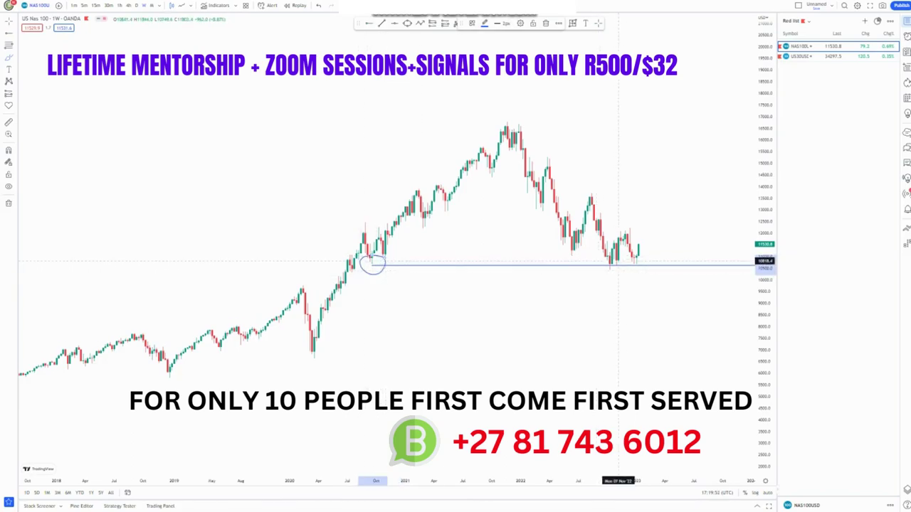
drag(605, 259, 640, 259)
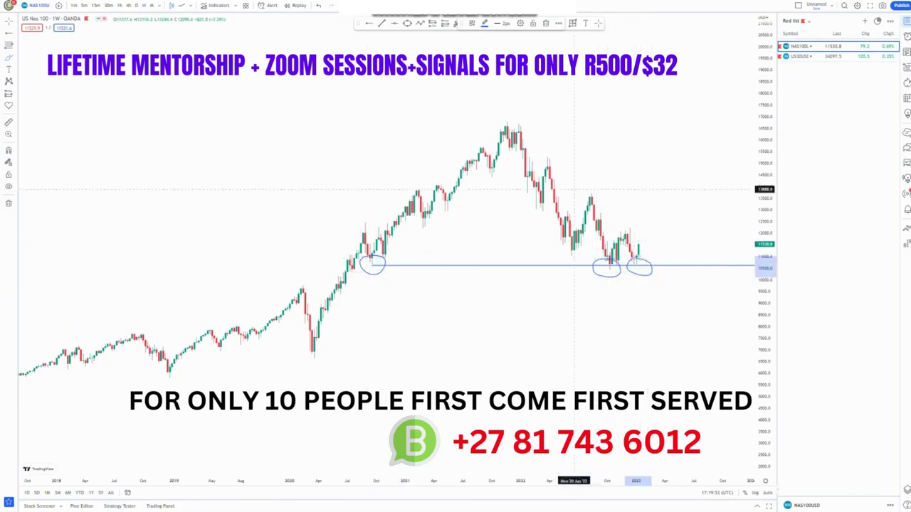
mouse_move(520, 126)
mouse_down()
mouse_move(590, 203)
mouse_move(629, 226)
mouse_up()
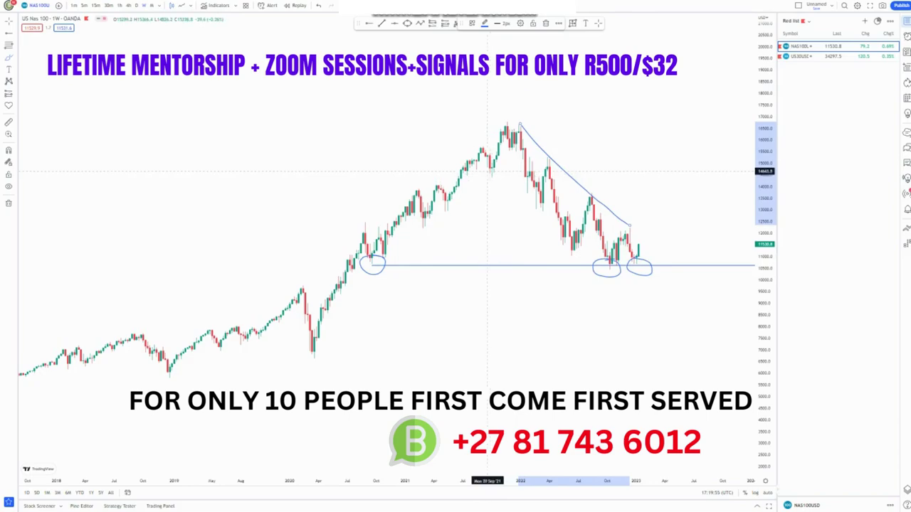
mouse_move(489, 171)
mouse_down()
mouse_move(604, 265)
mouse_move(683, 76)
mouse_up()
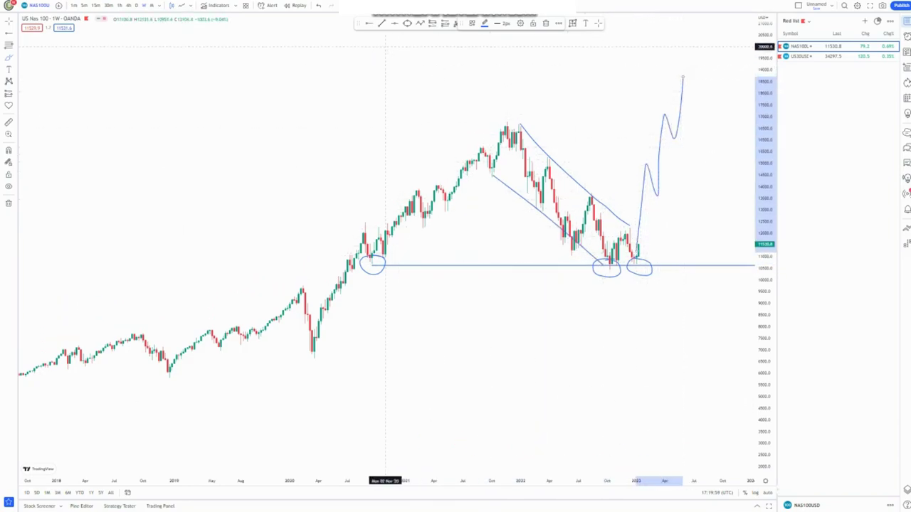
drag(501, 126, 616, 130)
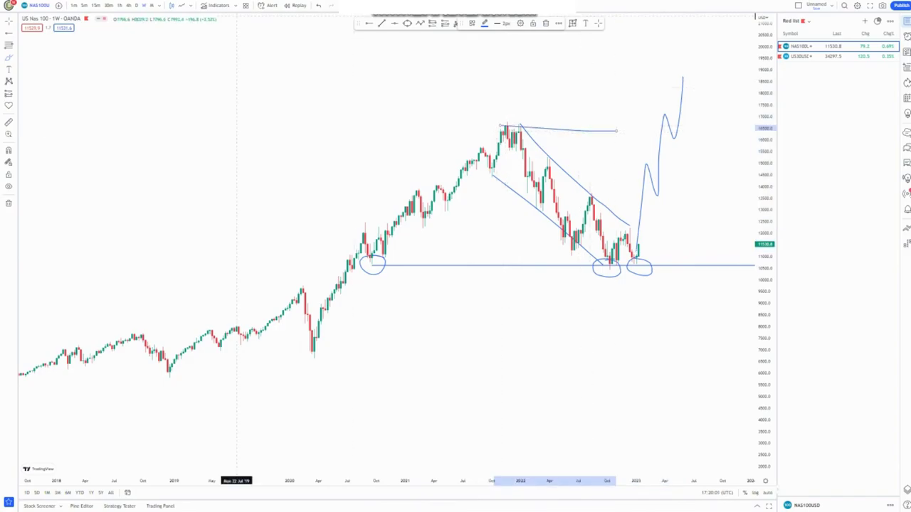
click(318, 6)
click(318, 6)
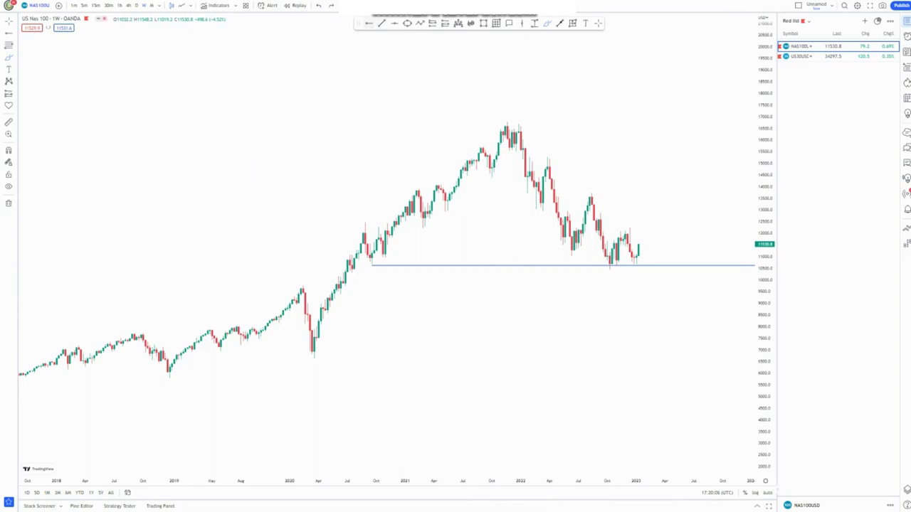
Step: Place a horizontal ray at the November 2021 high and draw two falling trend lines above and below the 2022 decline
click(506, 123)
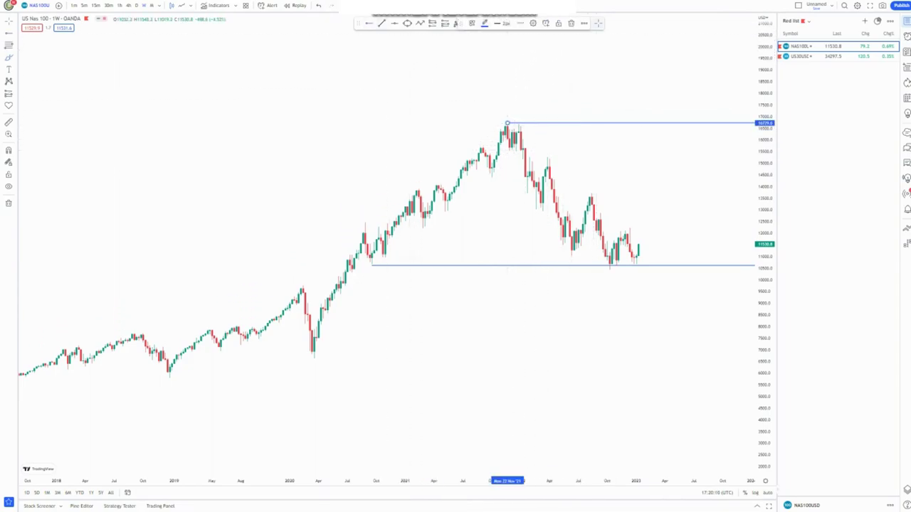
click(561, 74)
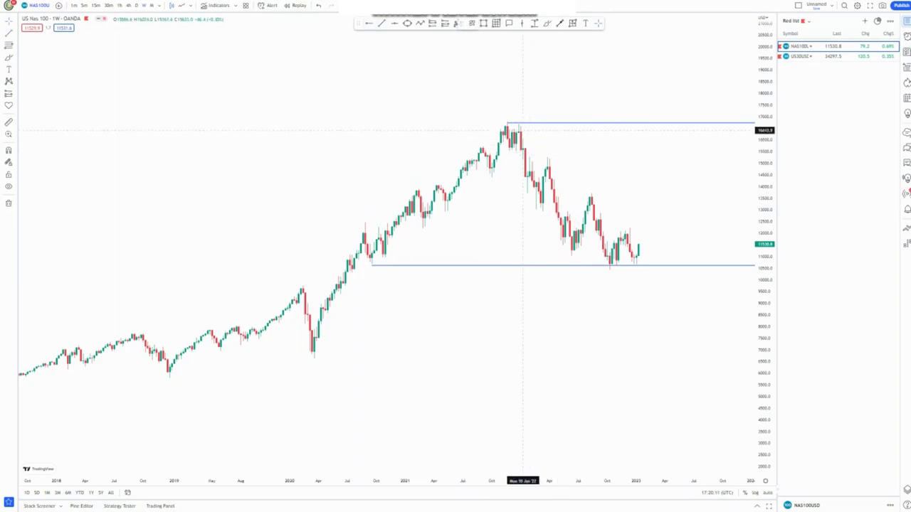
mouse_move(518, 123)
mouse_down()
mouse_move(665, 256)
mouse_move(658, 255)
mouse_up()
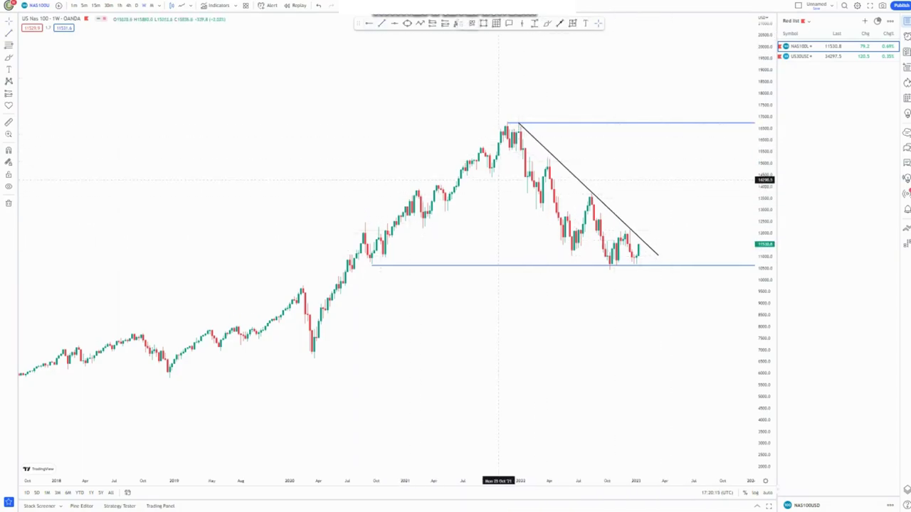
drag(491, 174, 611, 294)
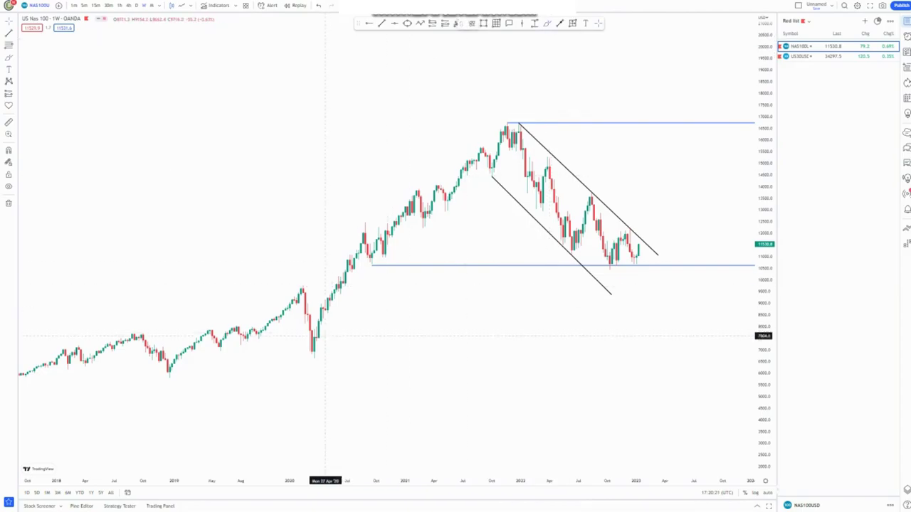
Step: Sketch the rise from the March 2020 low with the brush and undo the strokes
mouse_move(314, 345)
mouse_down()
mouse_move(498, 142)
mouse_move(569, 240)
mouse_move(644, 269)
mouse_move(675, 124)
mouse_move(671, 139)
mouse_move(642, 127)
mouse_up()
key(ctrl+z)
key(ctrl+z)
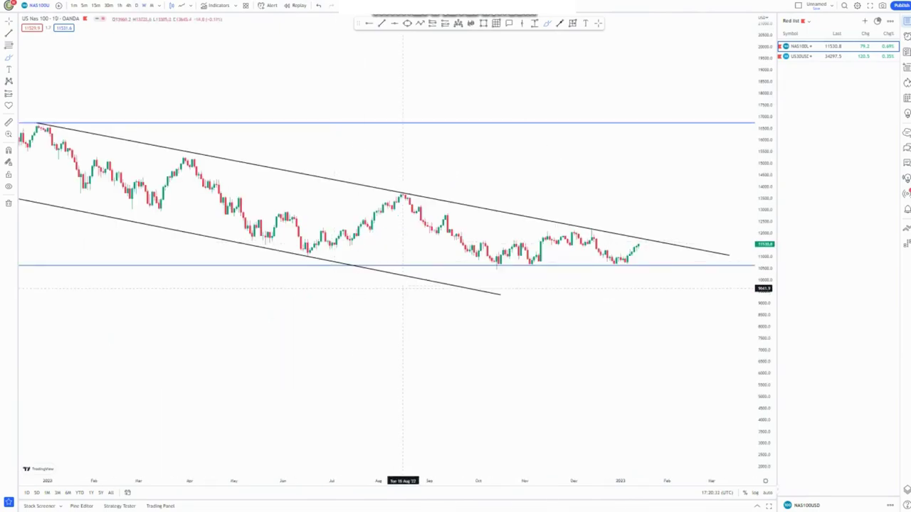
Step: Set the chart to the 1W timeframe and draw a thin rectangle zone from the August 2020 high to early 2023
scroll(400, 289, down, 5)
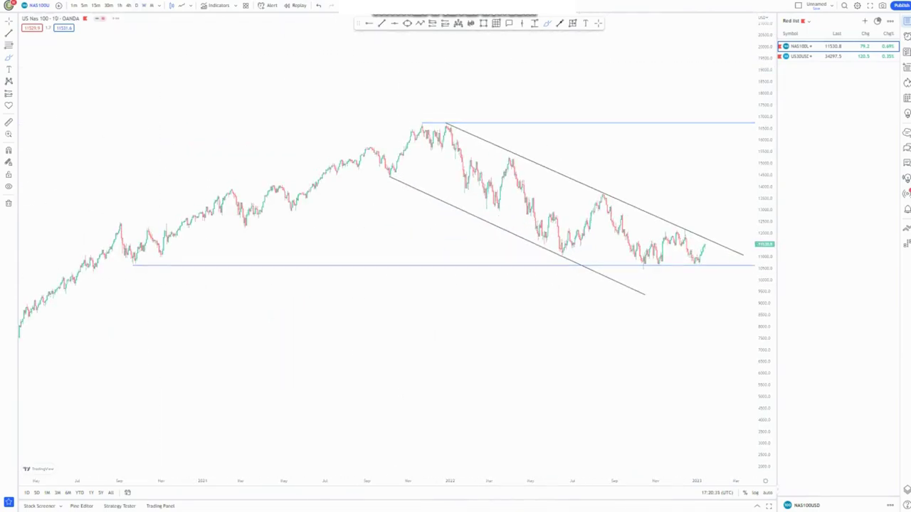
text(1W)
key(Return)
scroll(498, 142, up, 3)
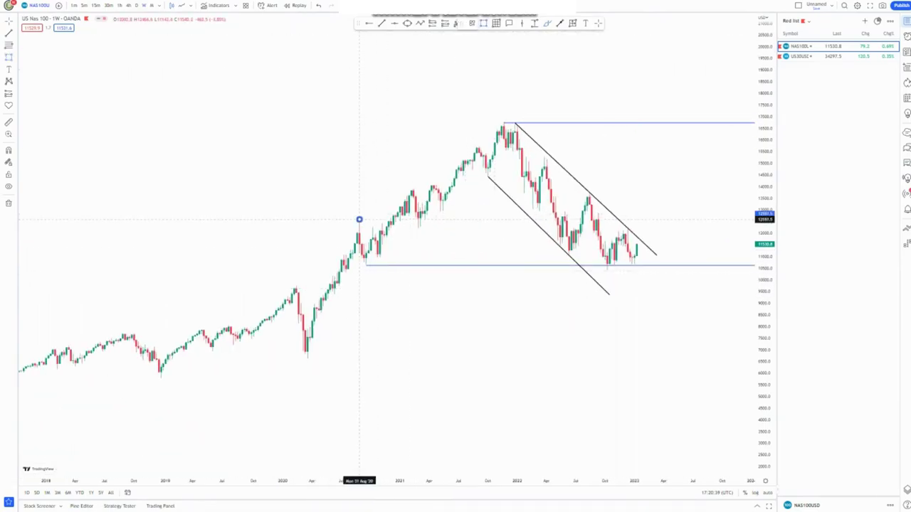
drag(360, 220, 650, 223)
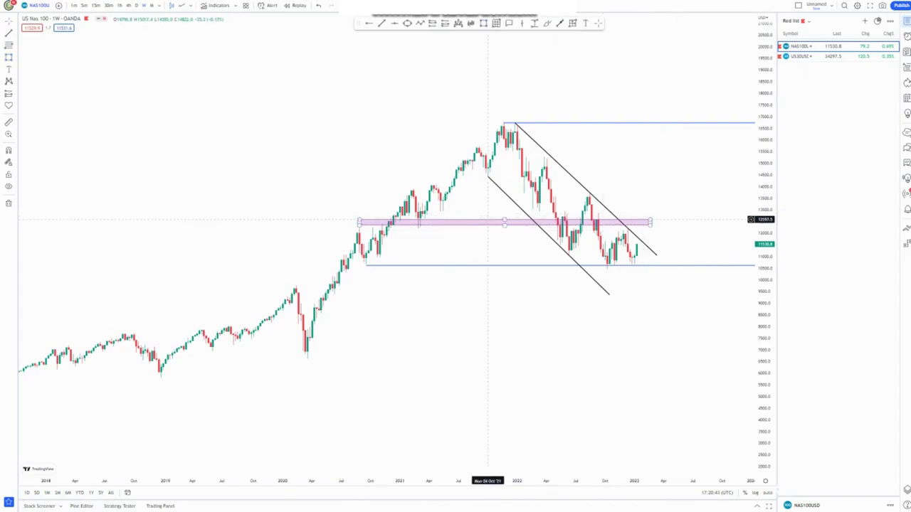
Step: Lower the rectangle zone slightly onto the 2020 highs and extend its end to about June 2023
drag(487, 220, 487, 223)
click(446, 246)
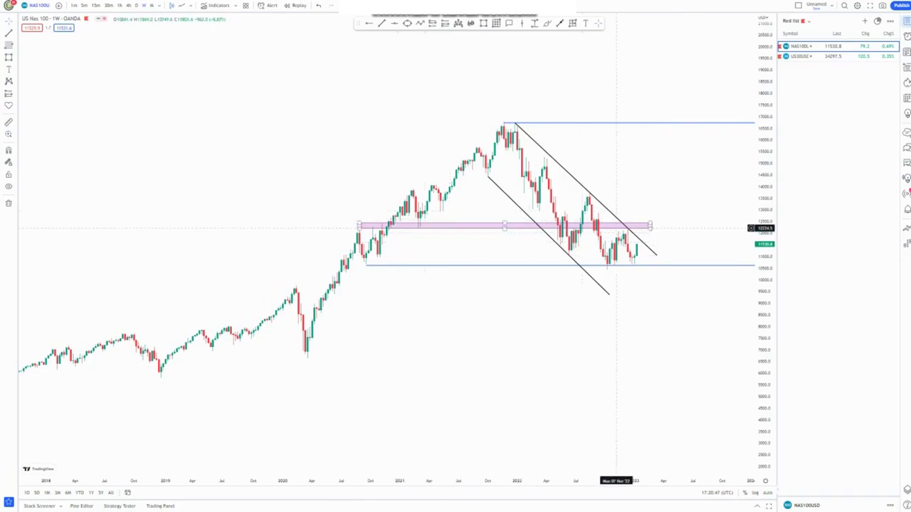
drag(649, 226, 686, 226)
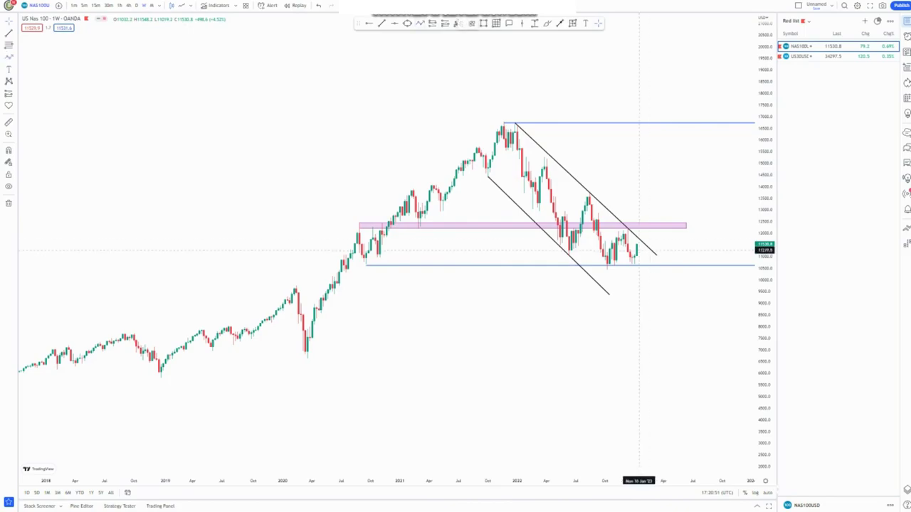
Step: Draw a path from the latest candle above the zone, back to it and up to the November 2021 ray, and delete it
drag(637, 252, 643, 206)
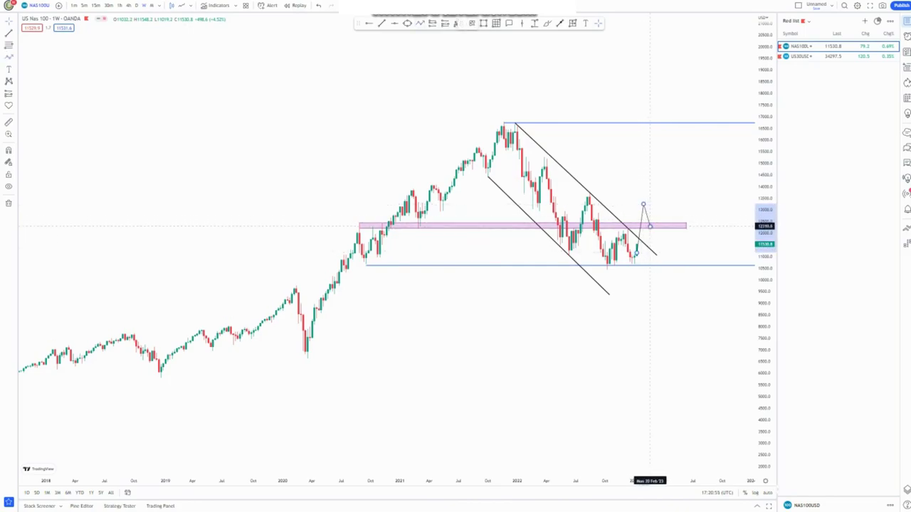
click(650, 227)
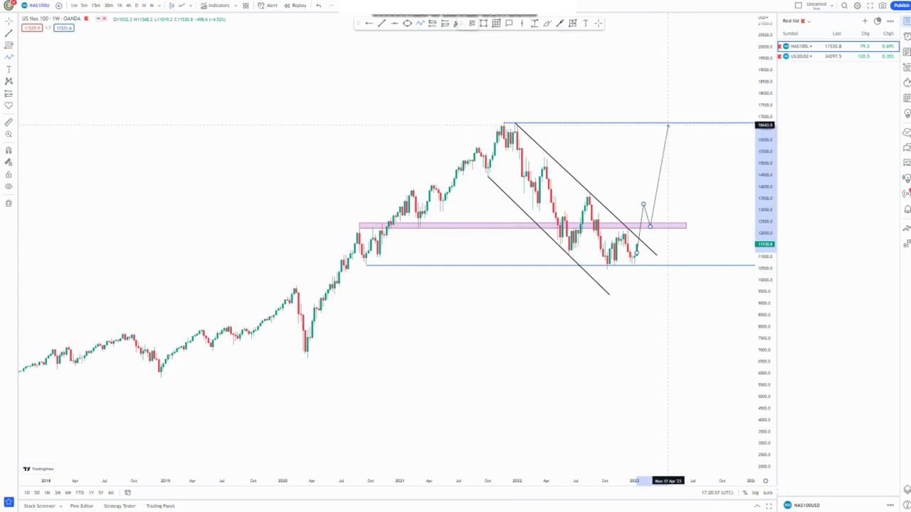
double_click(668, 124)
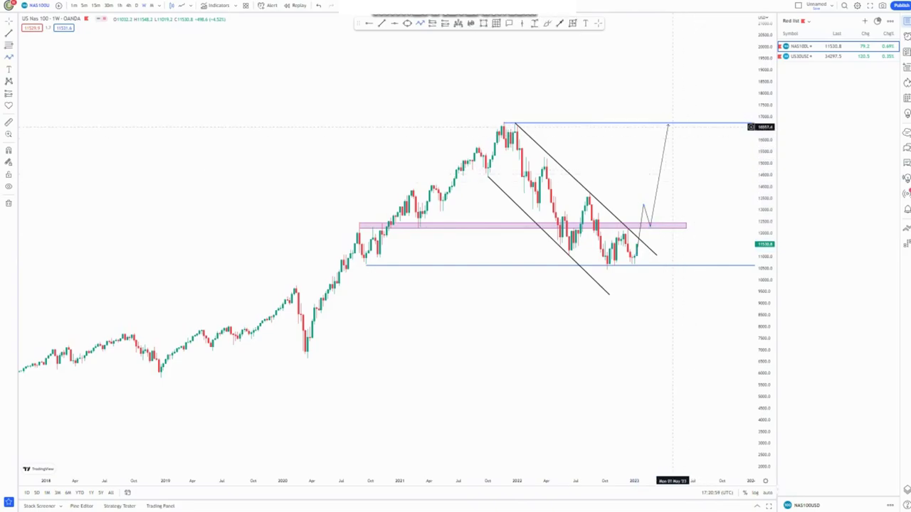
scroll(669, 160, up, 2)
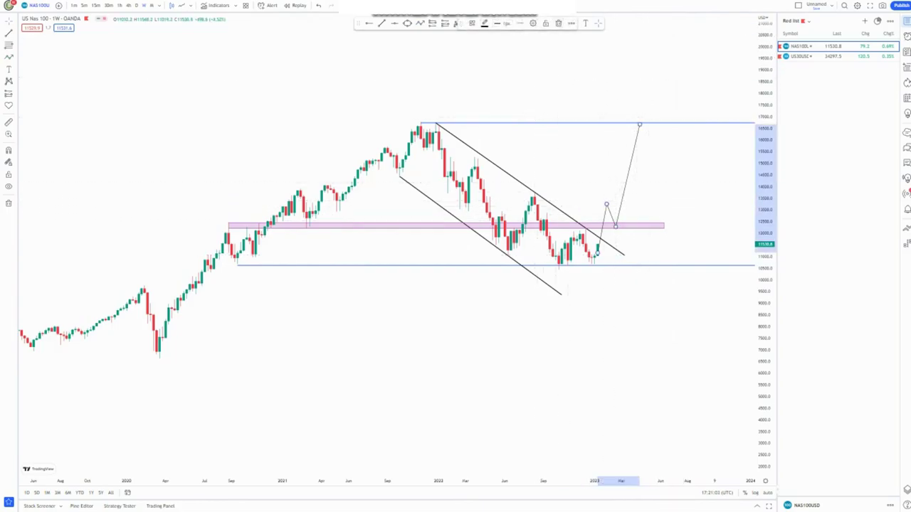
key(Delete)
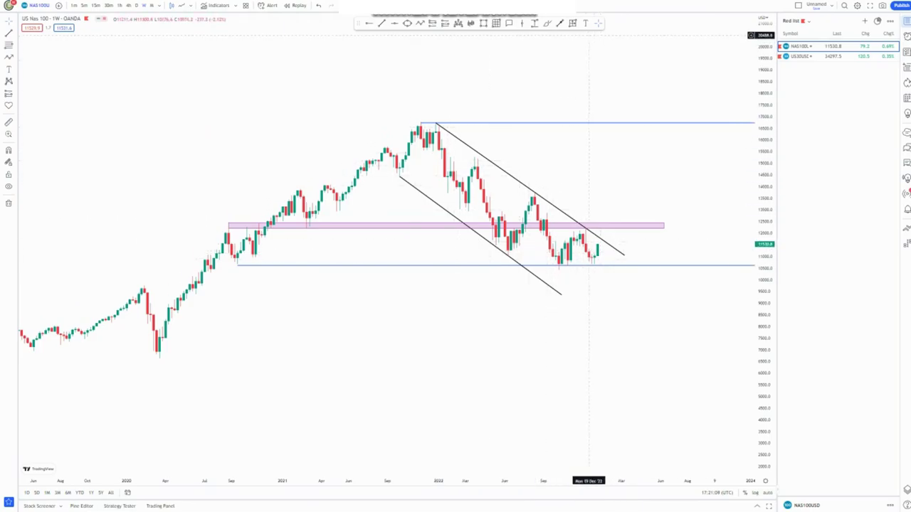
Step: Redraw the breakout-and-retest path with a steeper final leg to the November 2021 high ray, and delete it
click(420, 22)
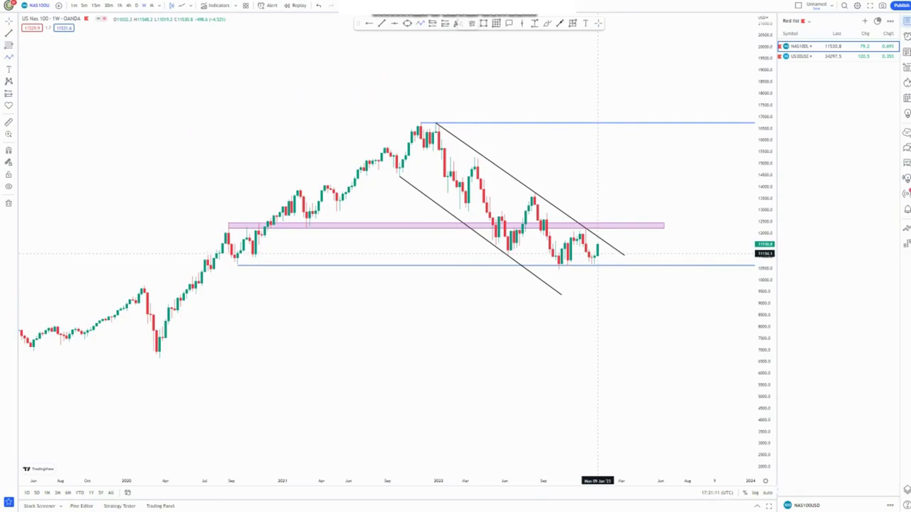
click(598, 253)
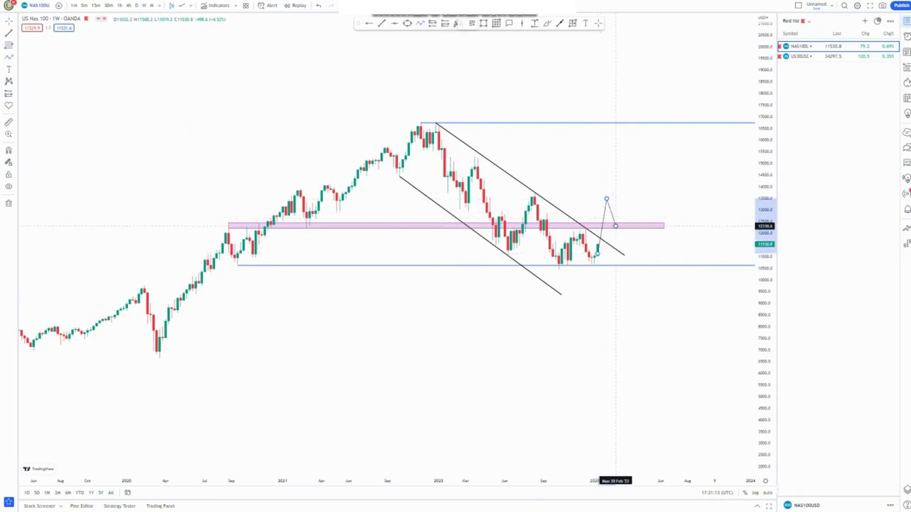
double_click(630, 124)
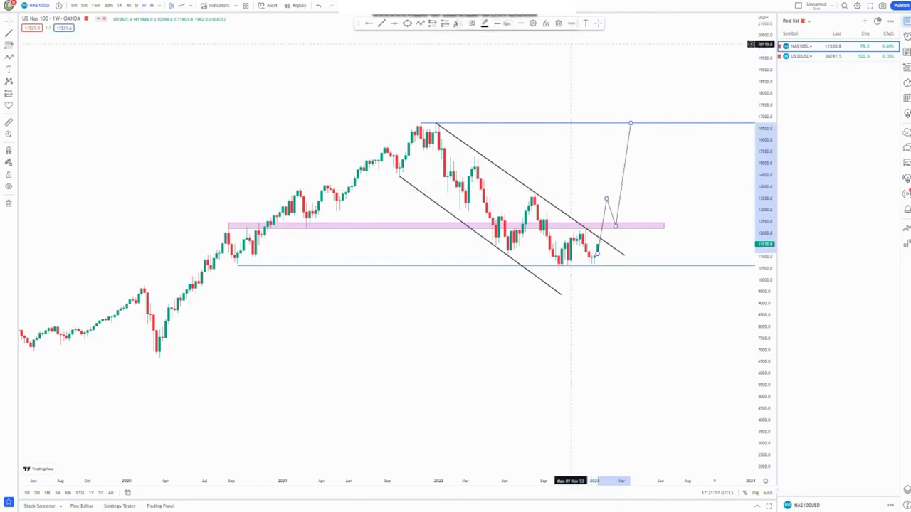
key(Delete)
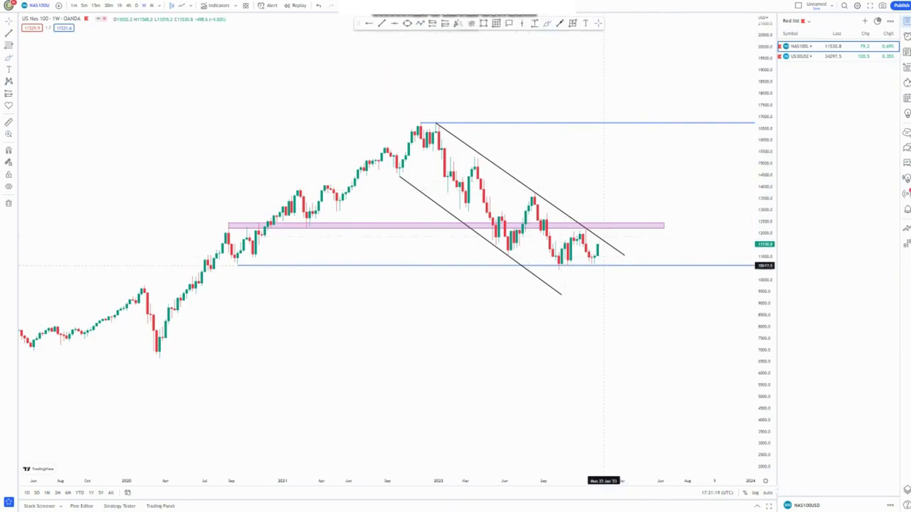
Step: Brush a projection that consolidates above the zone before rising to the November 2021 ray, and undo it
drag(598, 246, 605, 199)
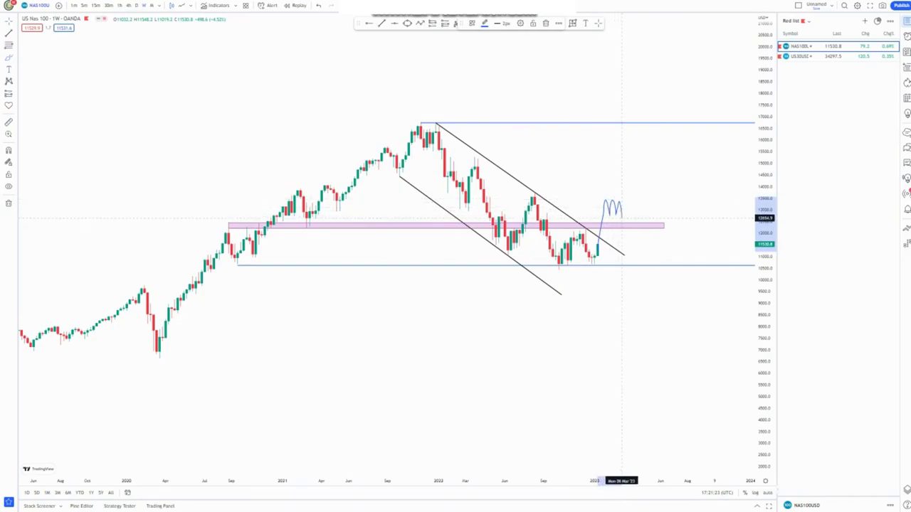
mouse_move(605, 205)
mouse_down()
mouse_move(633, 216)
mouse_move(625, 188)
mouse_move(637, 123)
mouse_up()
click(319, 5)
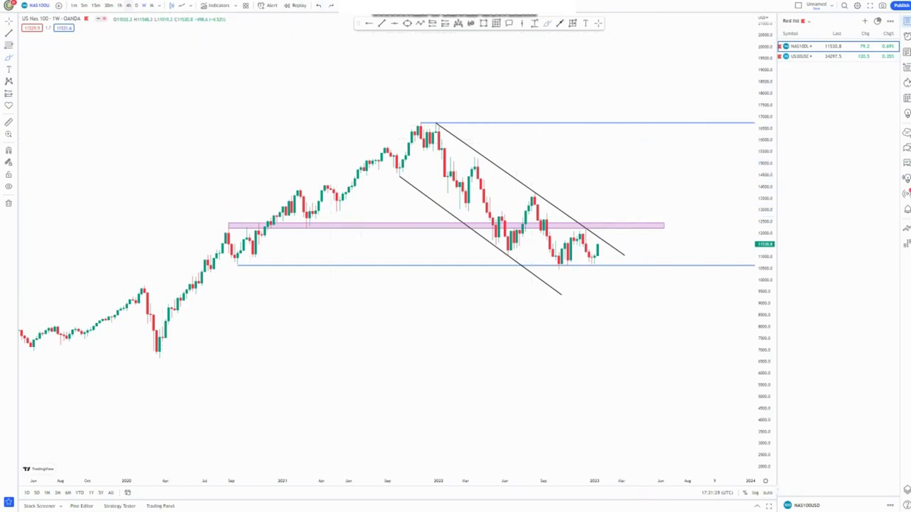
Step: Switch the chart to the daily timeframe and extend the lower channel trend line to about late December 2022
click(136, 5)
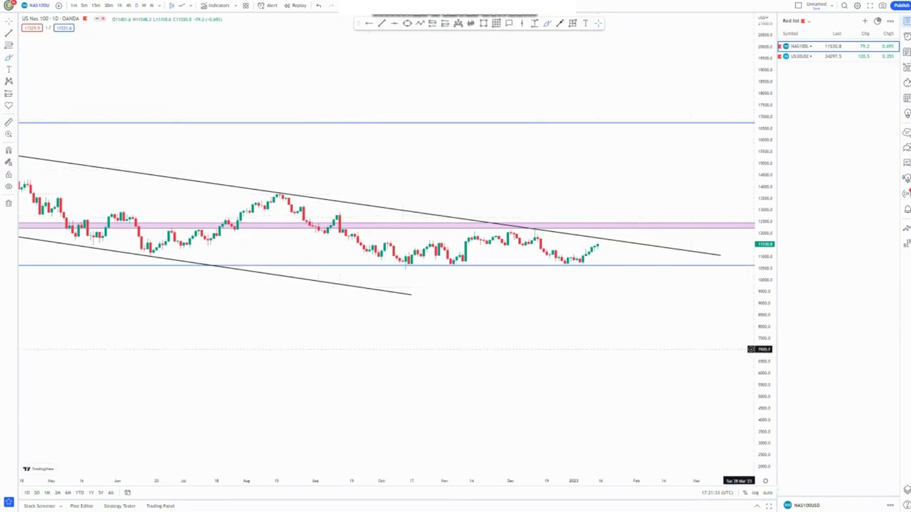
drag(765, 369, 765, 174)
scroll(390, 325, down, 3)
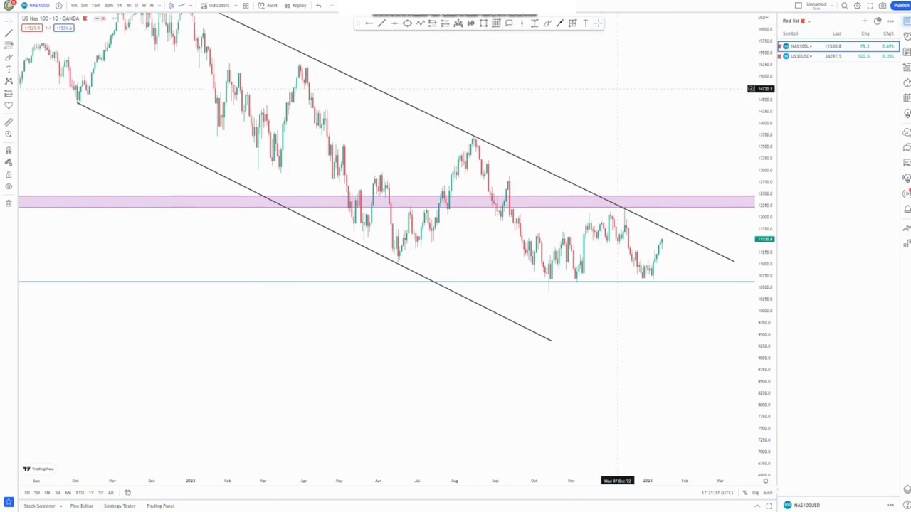
drag(618, 89, 610, 109)
drag(764, 171, 764, 219)
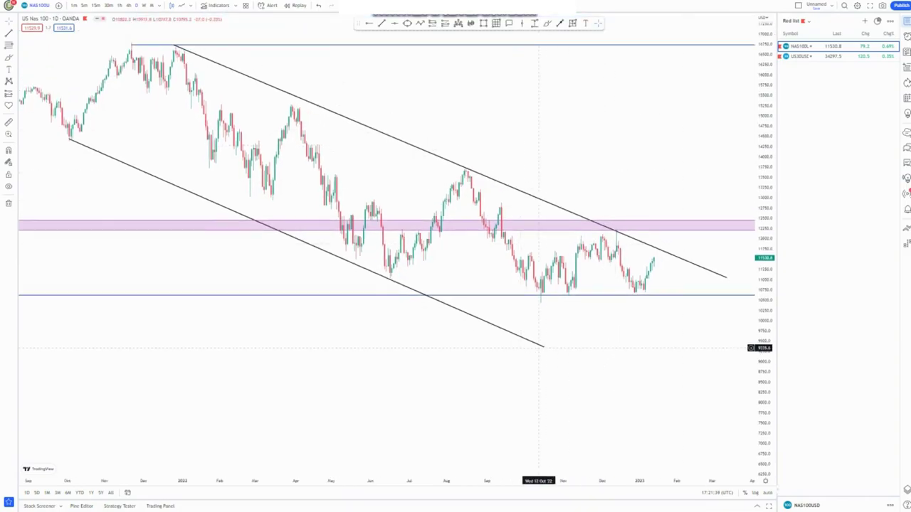
drag(543, 347, 627, 380)
click(567, 404)
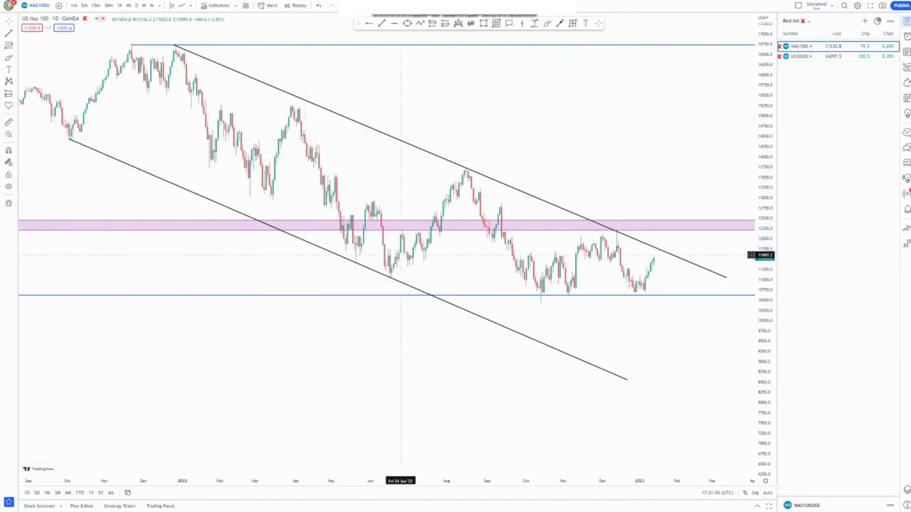
Step: Brush circles around the falling channel's touches: the December 2021, August 2022 and December 2022 highs, and the October 2021 and June 2022 lows
drag(333, 178, 330, 194)
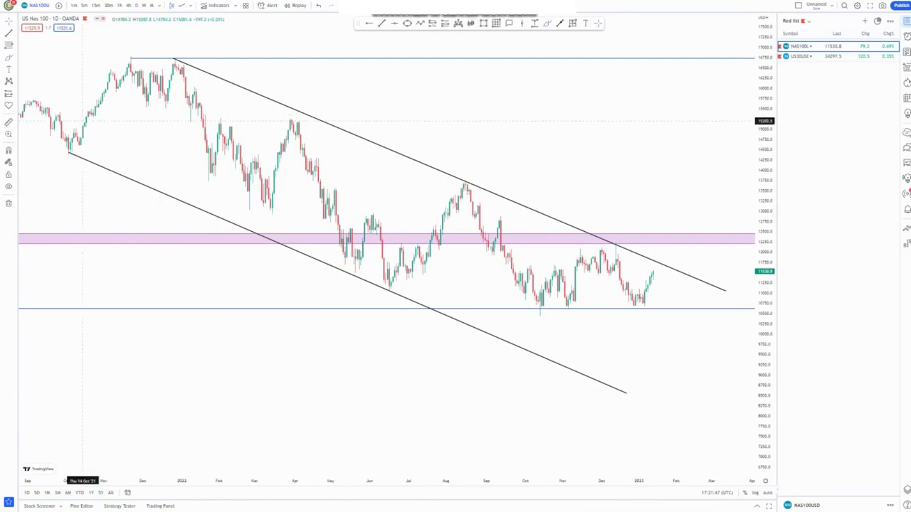
mouse_move(183, 55)
mouse_down()
mouse_move(165, 63)
mouse_move(187, 53)
mouse_up()
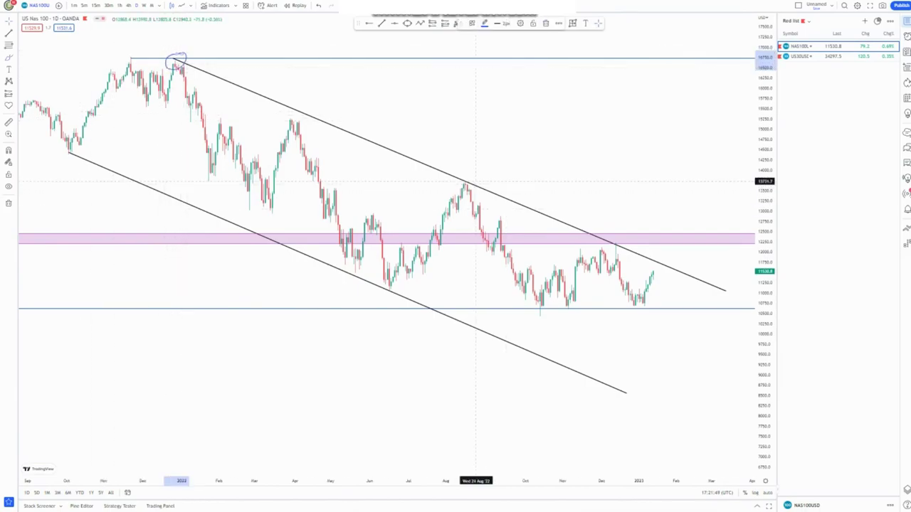
drag(475, 182, 474, 175)
drag(74, 146, 76, 164)
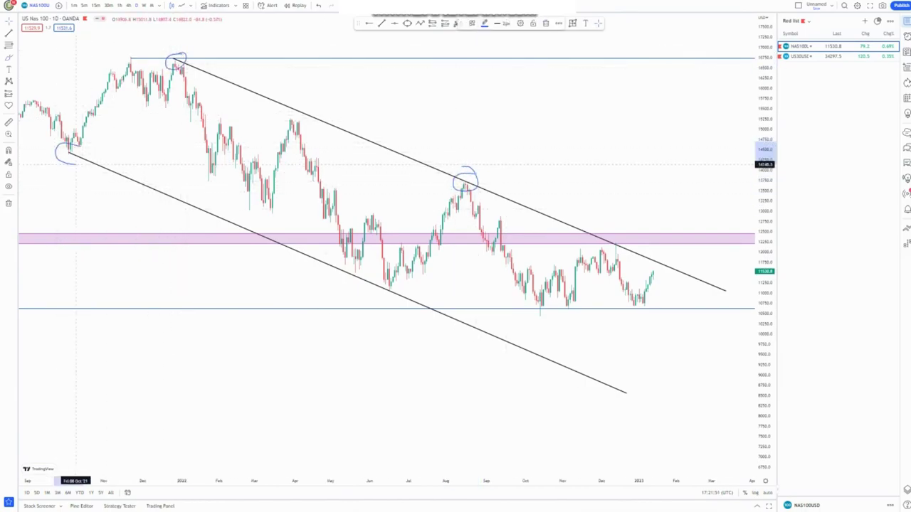
drag(396, 292, 406, 291)
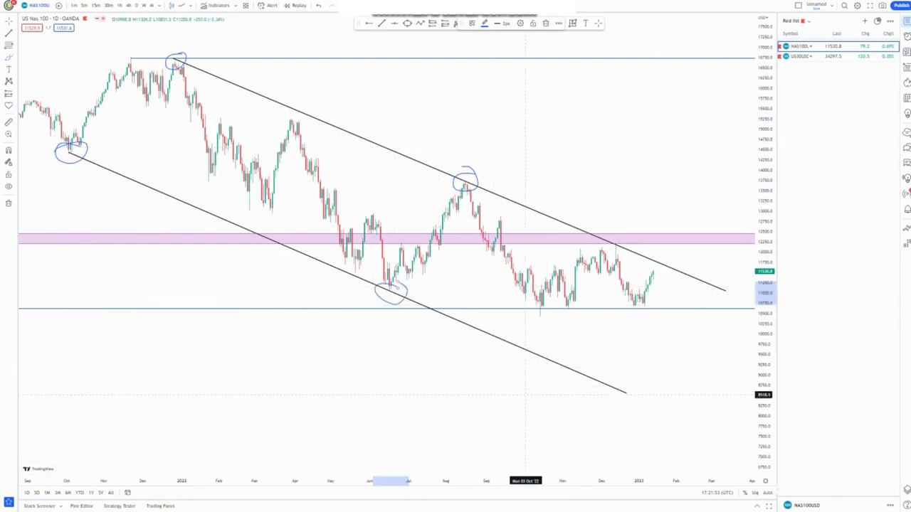
scroll(530, 393, up, 2)
drag(583, 229, 591, 239)
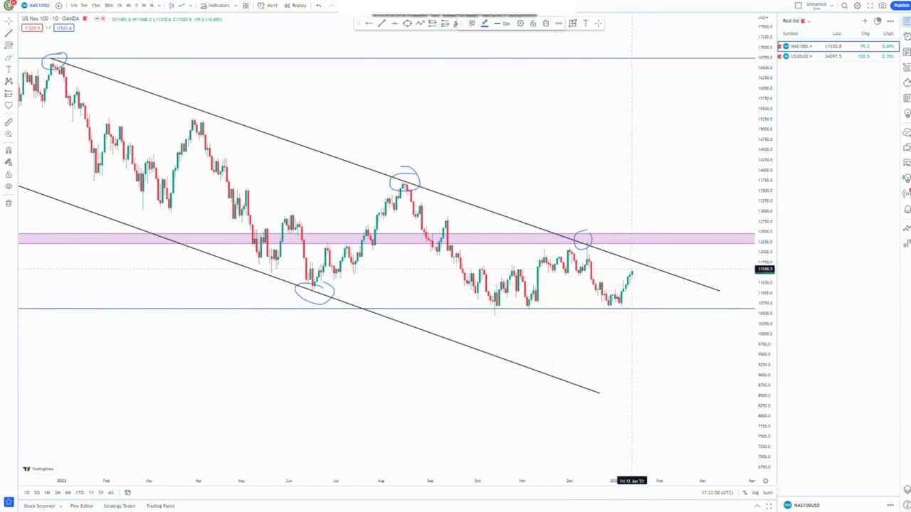
Step: Brush a projection dropping from the latest candle to the lower channel line and rallying through the zone to about 14,950, and undo the brush marks
mouse_move(631, 285)
mouse_down()
mouse_move(628, 395)
mouse_move(597, 393)
mouse_move(615, 406)
mouse_move(675, 166)
mouse_up()
drag(683, 204, 701, 131)
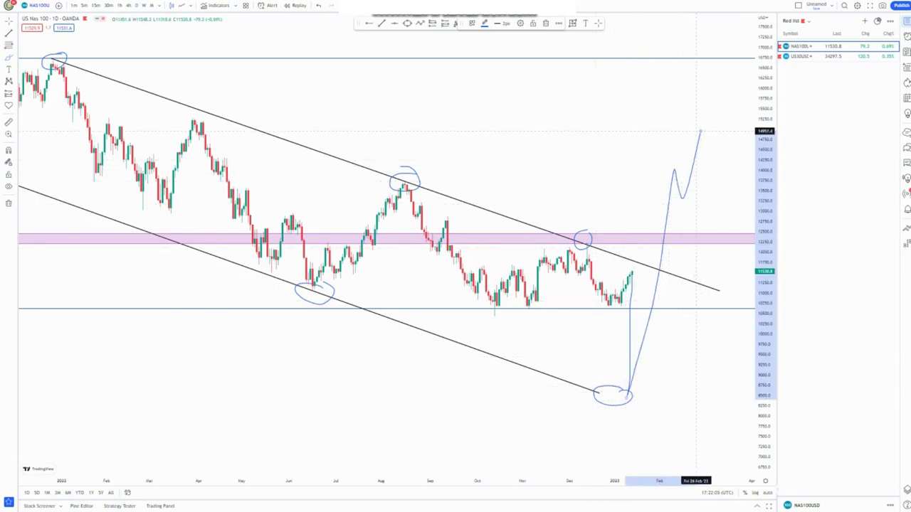
key(ctrl+z)
key(ctrl+z)
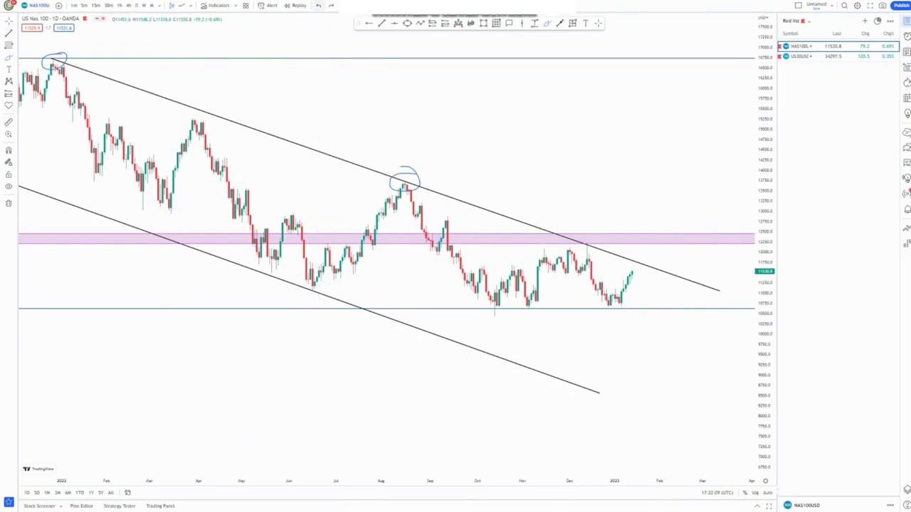
Step: Brush circles and a box around the October, November and late December 2022 lows at the support line, sketch price's path, and undo the marks
mouse_move(491, 305)
mouse_down()
mouse_move(619, 305)
mouse_move(625, 318)
mouse_move(523, 318)
mouse_move(506, 299)
mouse_move(548, 306)
mouse_up()
mouse_move(624, 297)
mouse_down()
mouse_move(609, 296)
mouse_move(609, 311)
mouse_move(606, 292)
mouse_up()
drag(591, 245, 632, 299)
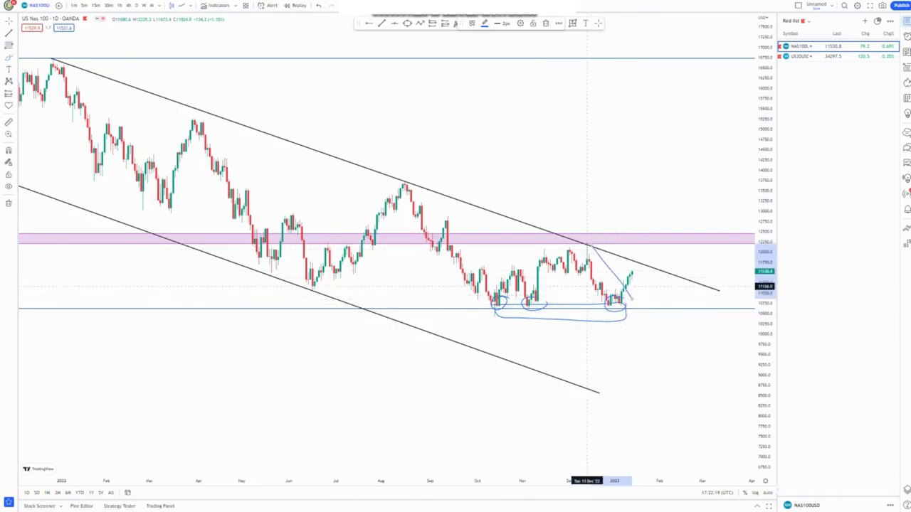
mouse_move(570, 270)
mouse_down()
mouse_move(619, 312)
mouse_move(636, 201)
mouse_move(648, 240)
mouse_move(655, 81)
mouse_up()
key(ctrl+z)
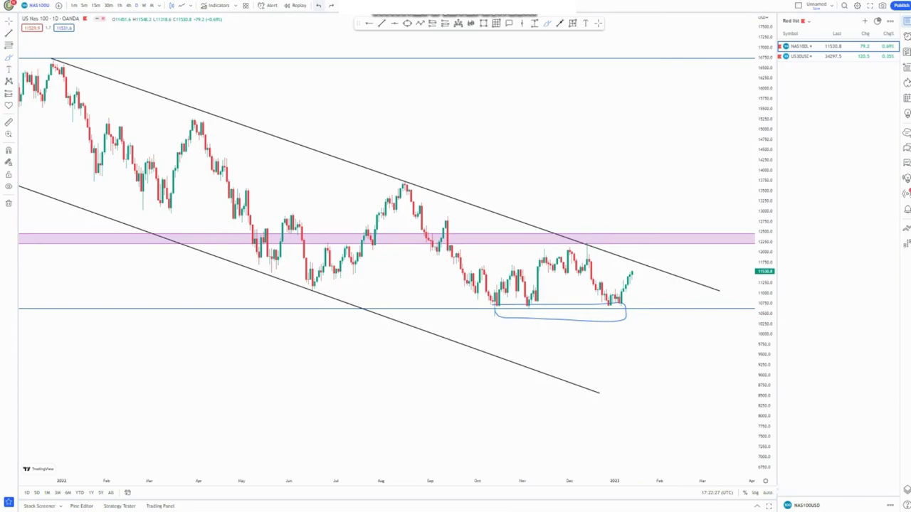
Step: Circle the October 2021 low, the June 2022 low and the lower channel line's December 2022 end, and undo the circles
scroll(409, 322, down, 2)
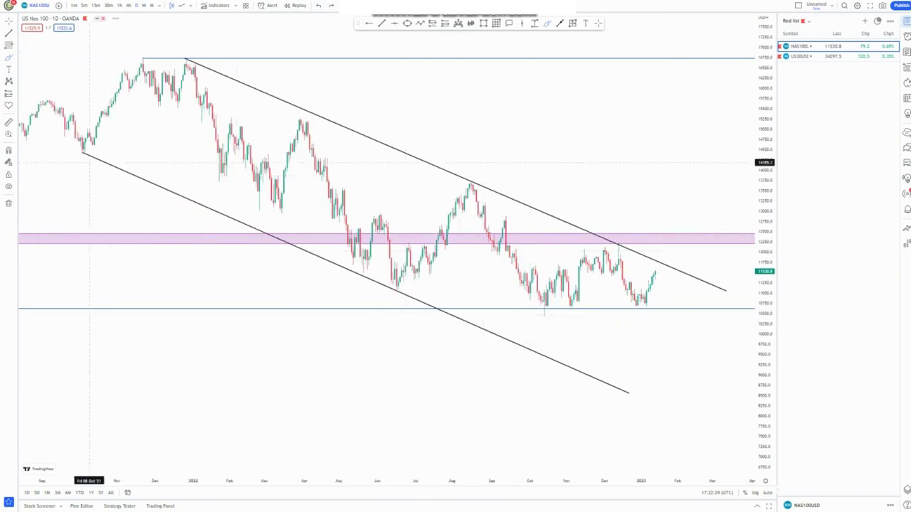
drag(89, 143, 93, 151)
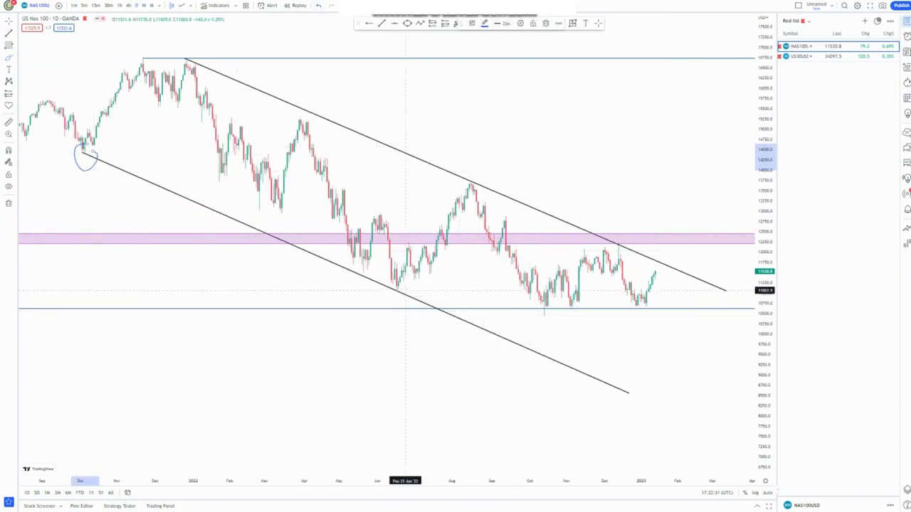
drag(406, 284, 413, 289)
drag(616, 373, 618, 377)
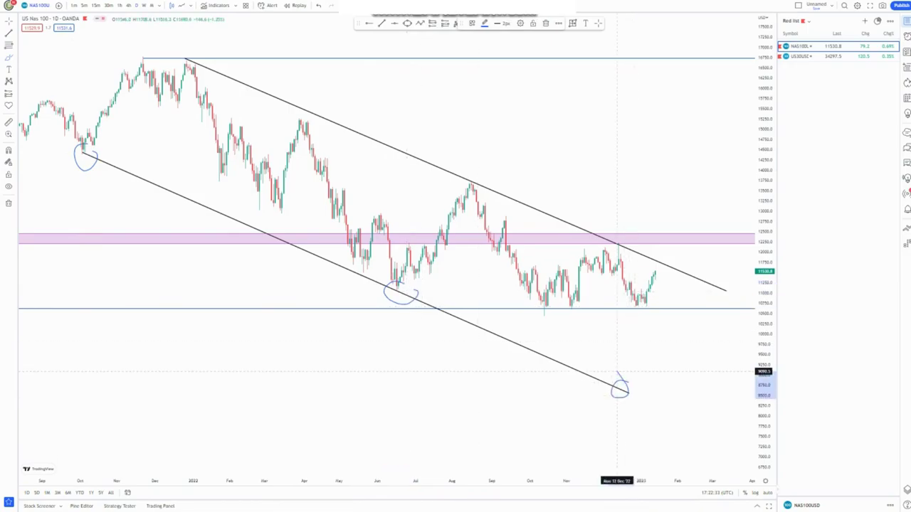
key(ctrl+z)
key(ctrl+z)
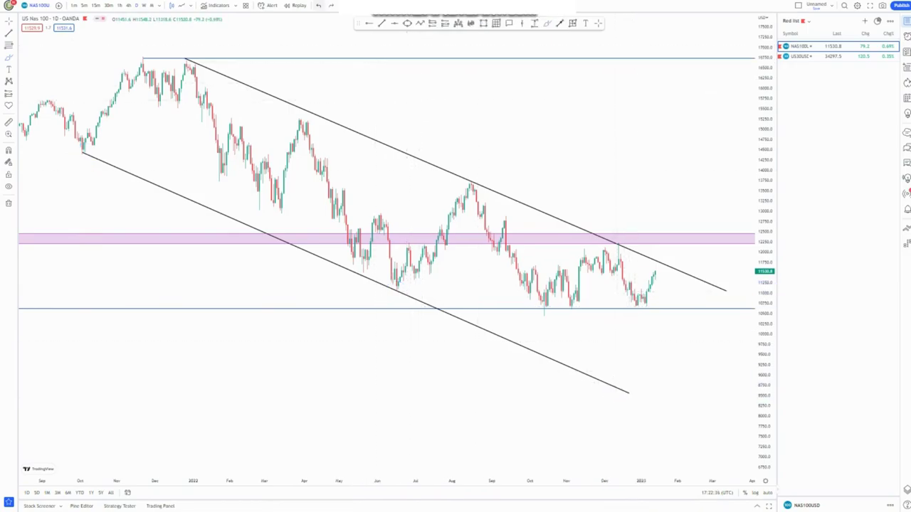
Step: Switch the chart to the 4-hour timeframe and rescale it to frame the candles from October 2022 to mid-January 2023
click(129, 6)
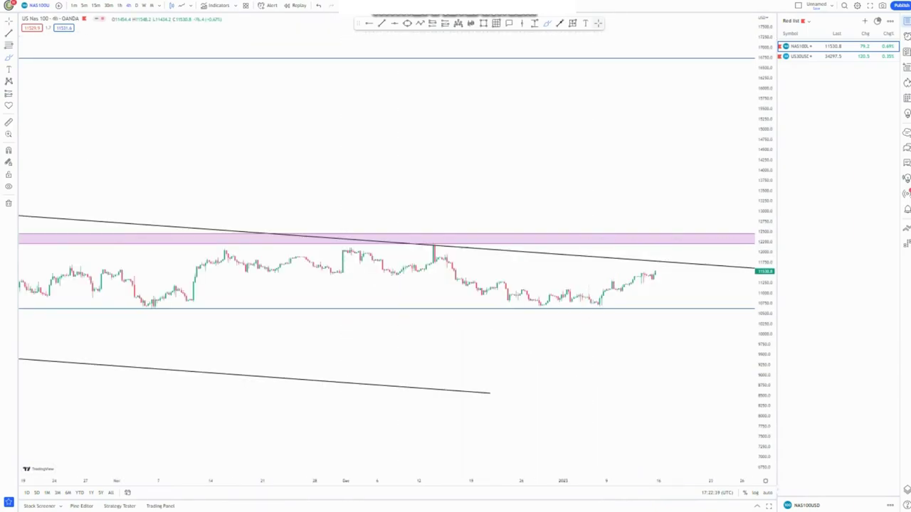
drag(765, 381, 765, 153)
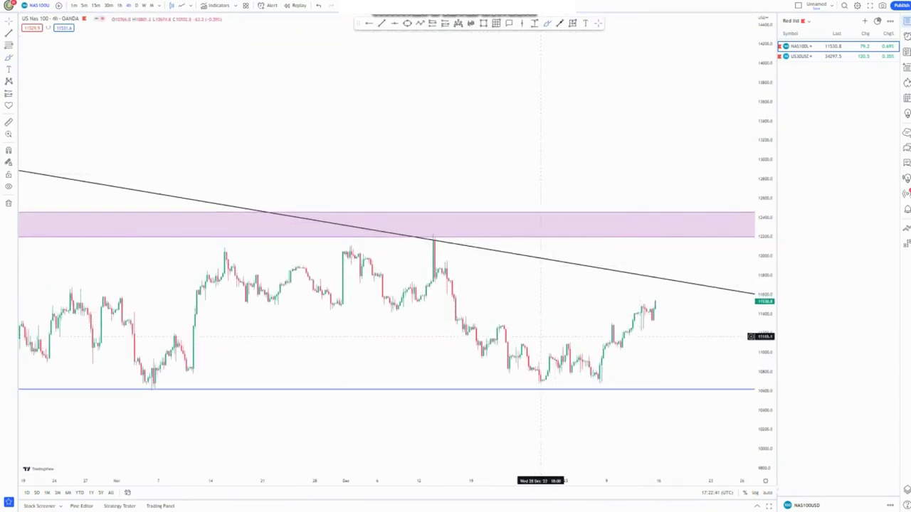
drag(514, 306, 407, 215)
scroll(407, 215, down, 3)
scroll(559, 366, down, 2)
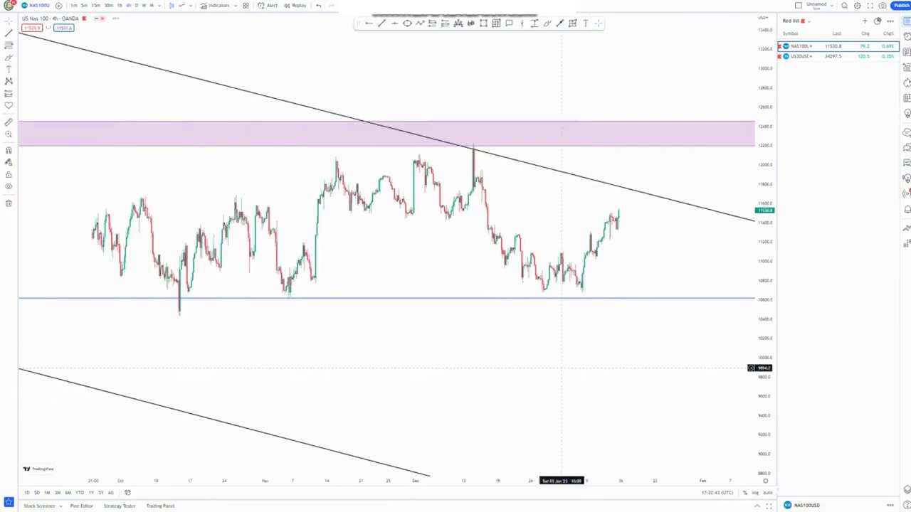
drag(765, 274, 765, 319)
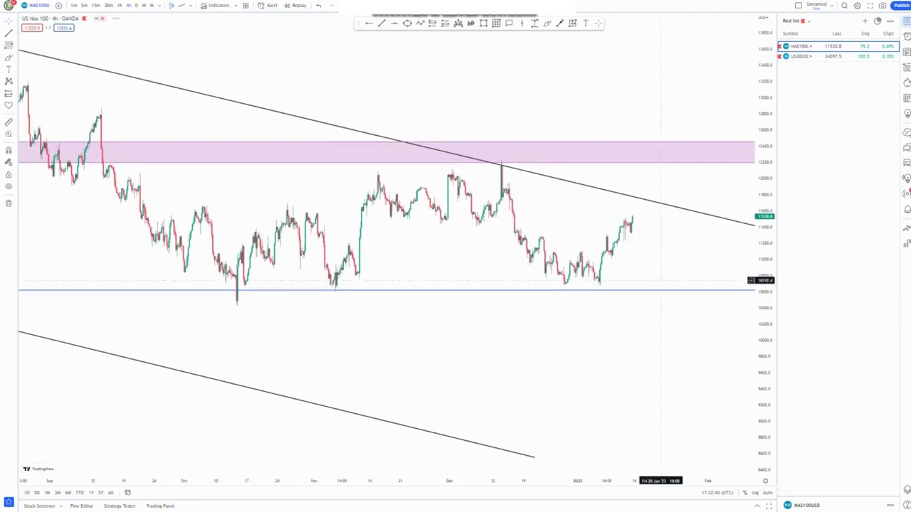
drag(633, 250, 593, 234)
drag(663, 247, 633, 237)
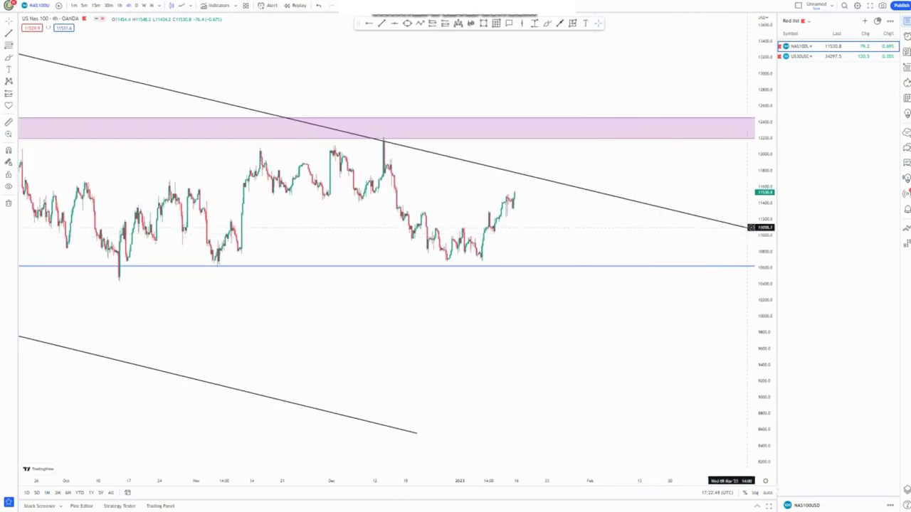
Step: Draw rising trend lines over the highs from late October 2022 and under the lows from 4 November to about 14 December 2022
scroll(605, 282, down, 3)
scroll(498, 239, up, 2)
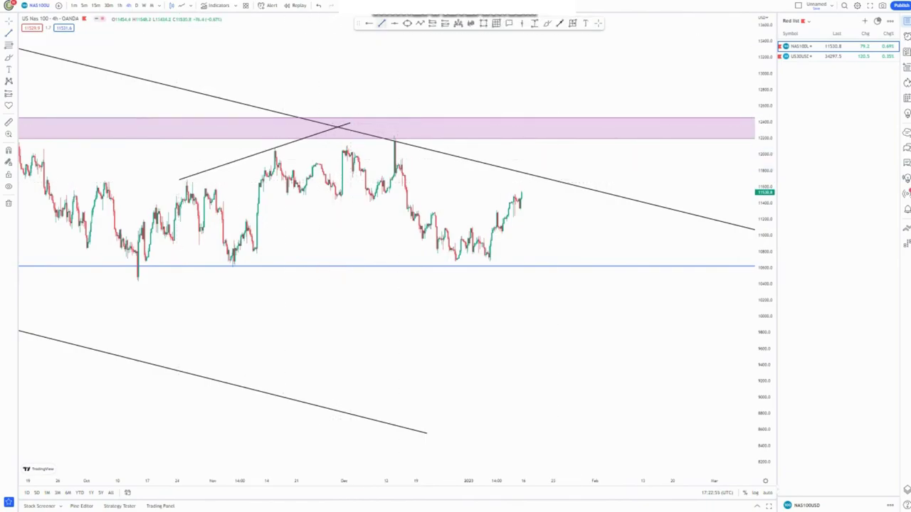
click(232, 264)
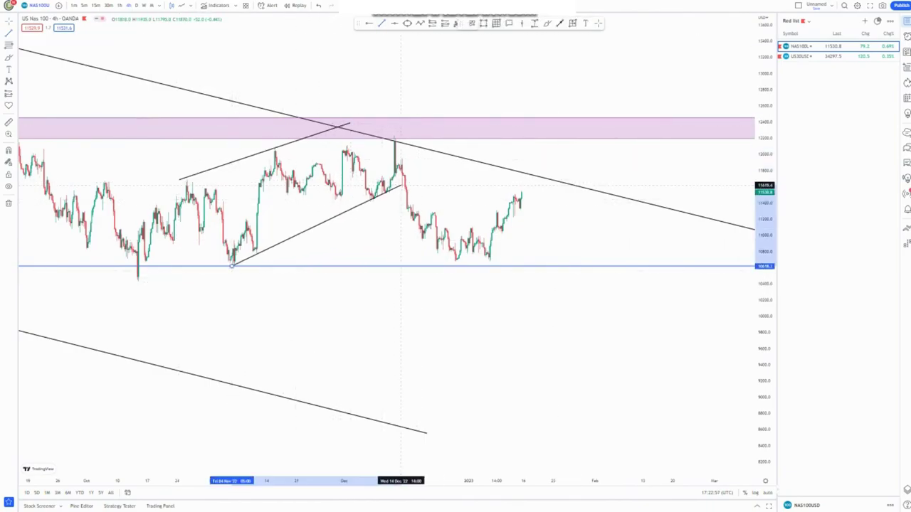
click(403, 187)
Step: Switch to a line chart and draw a thin rectangle zone just below 11,800 from 12 May 2022 to about 27 January 2023
scroll(446, 335, down, 2)
scroll(446, 336, up, 3)
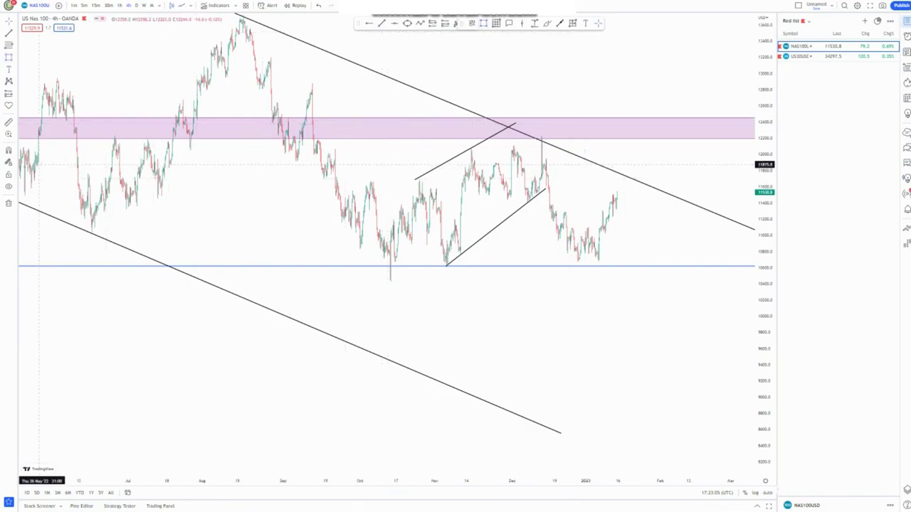
click(182, 6)
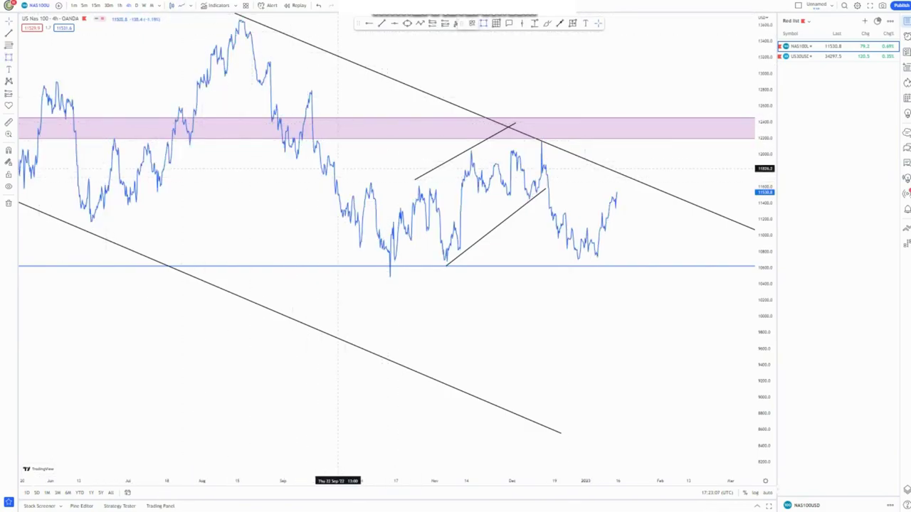
scroll(300, 184, down, 1)
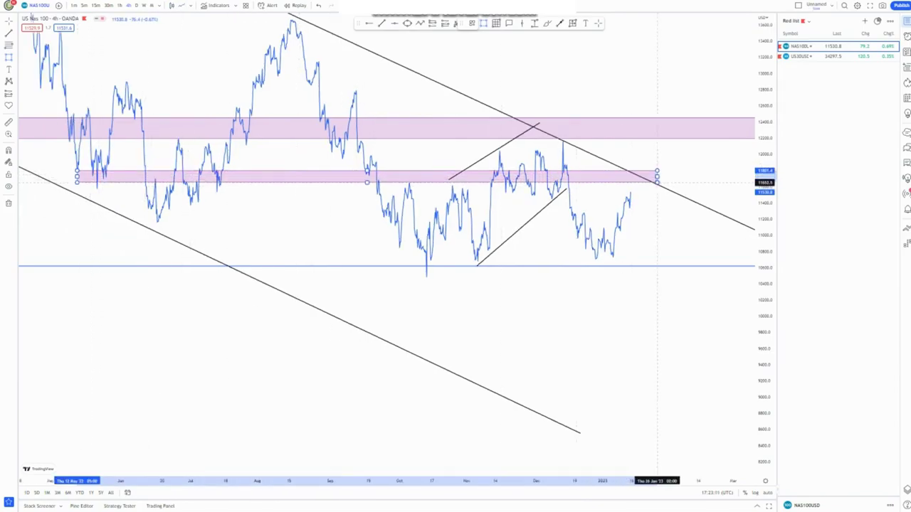
click(660, 176)
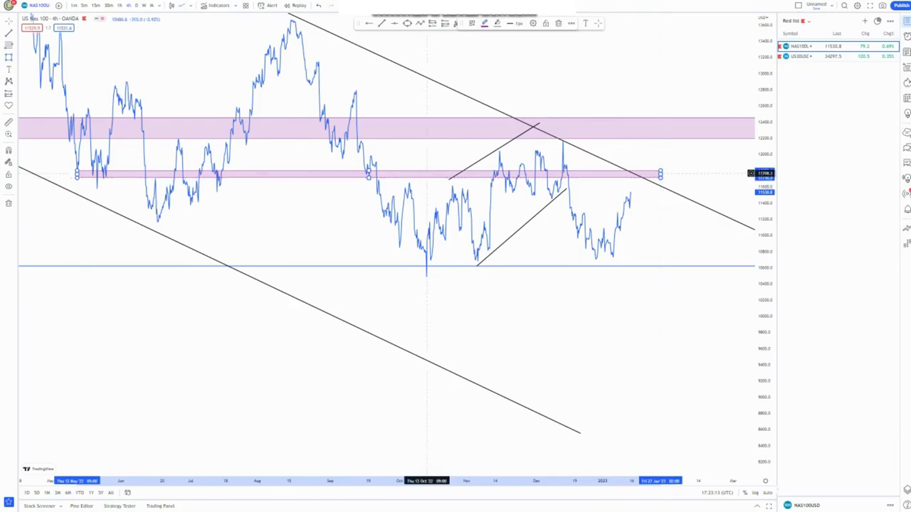
Step: Move the thin zone down so its upper edge sits at about 11,675, and switch the chart back to candles
drag(416, 170, 416, 183)
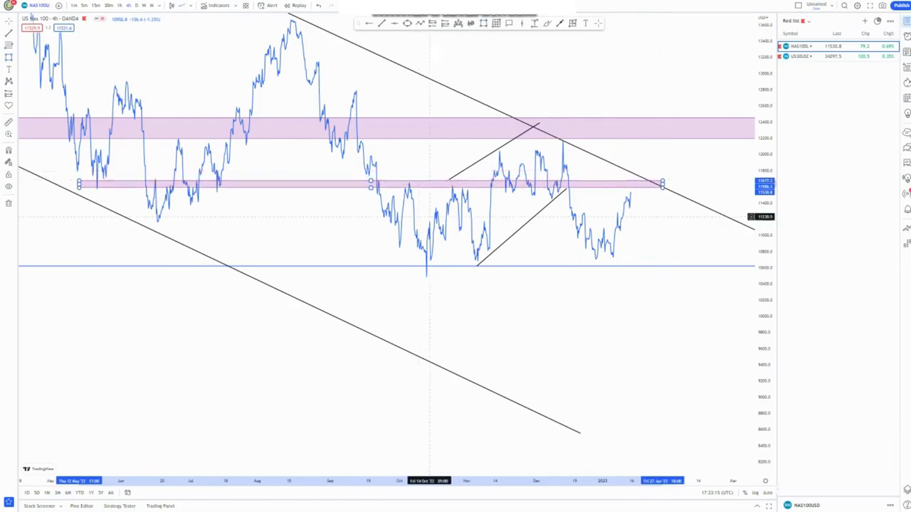
click(527, 320)
click(172, 6)
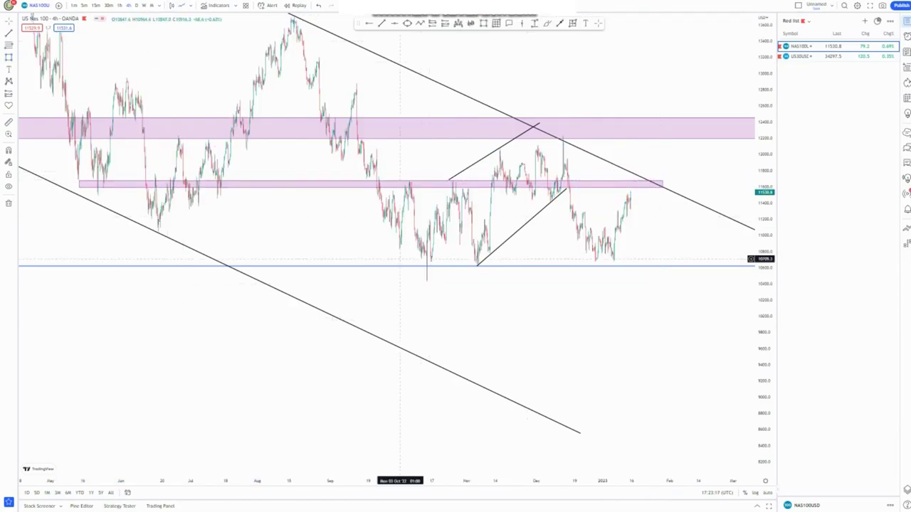
Step: Brush the December 2022 drop, the recovery into the thin zone and a projected fall to about 9,000, and undo the brush marks
scroll(401, 259, up, 5)
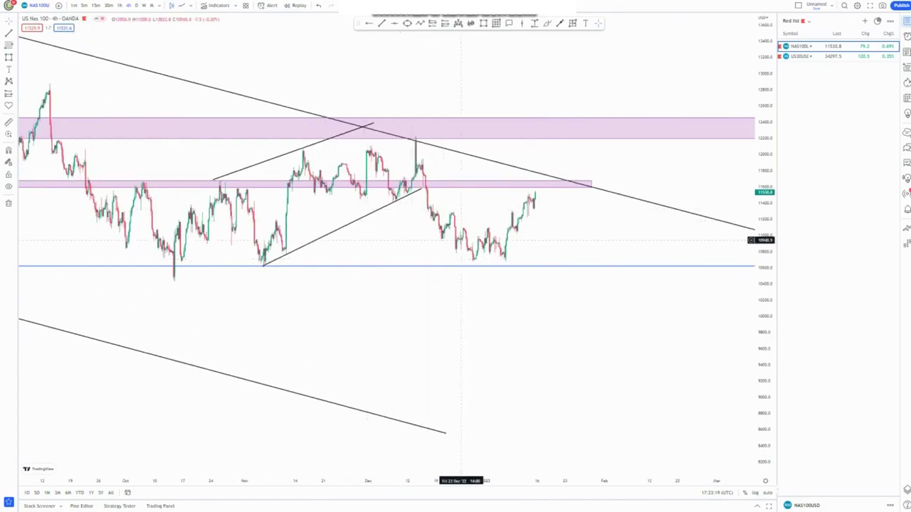
drag(765, 238, 765, 129)
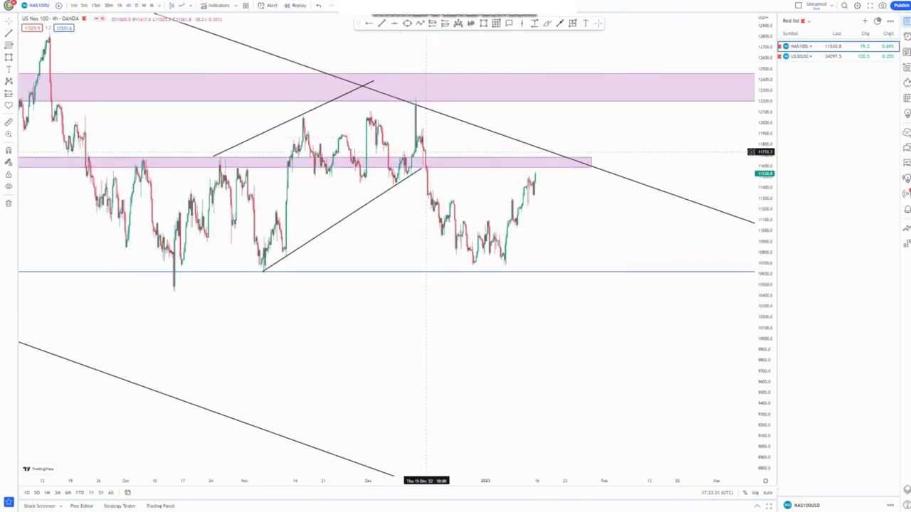
click(547, 23)
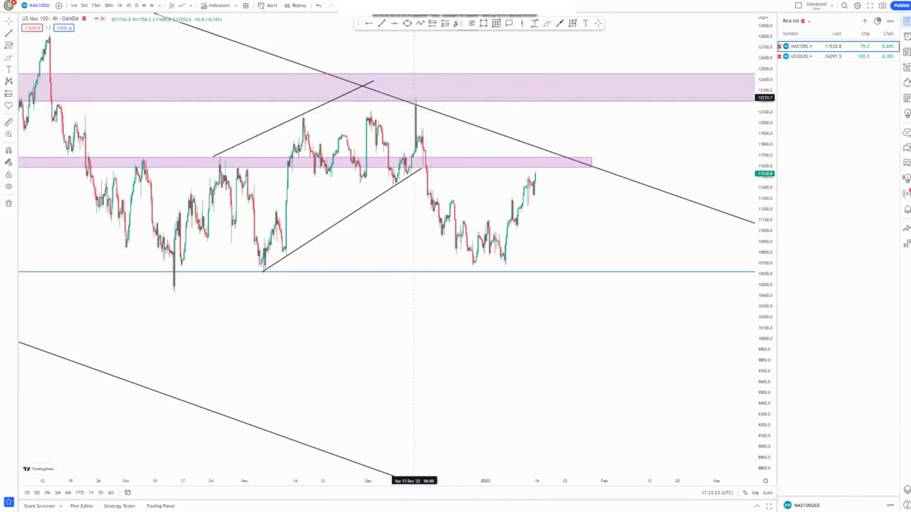
mouse_move(417, 98)
mouse_down()
mouse_move(432, 203)
mouse_move(456, 269)
mouse_move(541, 160)
mouse_move(551, 162)
mouse_move(591, 272)
mouse_move(635, 325)
mouse_move(674, 451)
mouse_up()
scroll(376, 293, down, 2)
scroll(377, 293, down, 3)
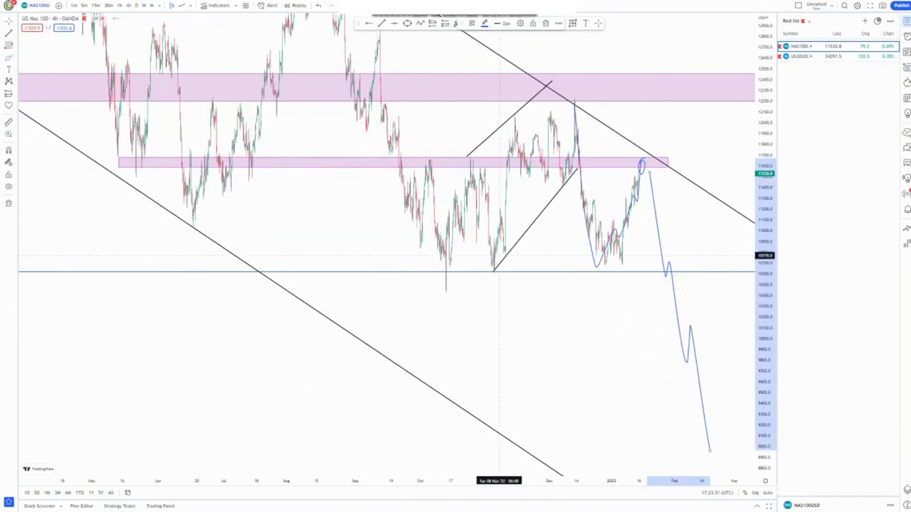
drag(765, 183, 765, 242)
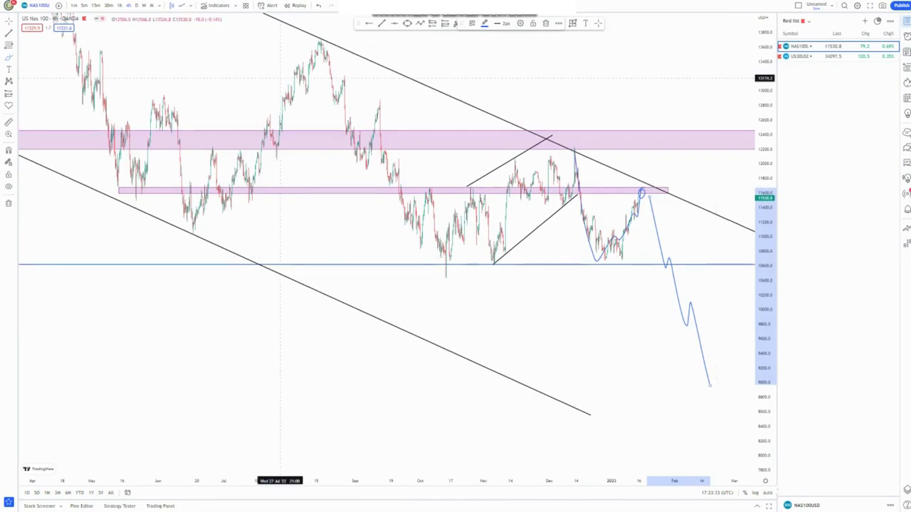
click(318, 5)
click(319, 5)
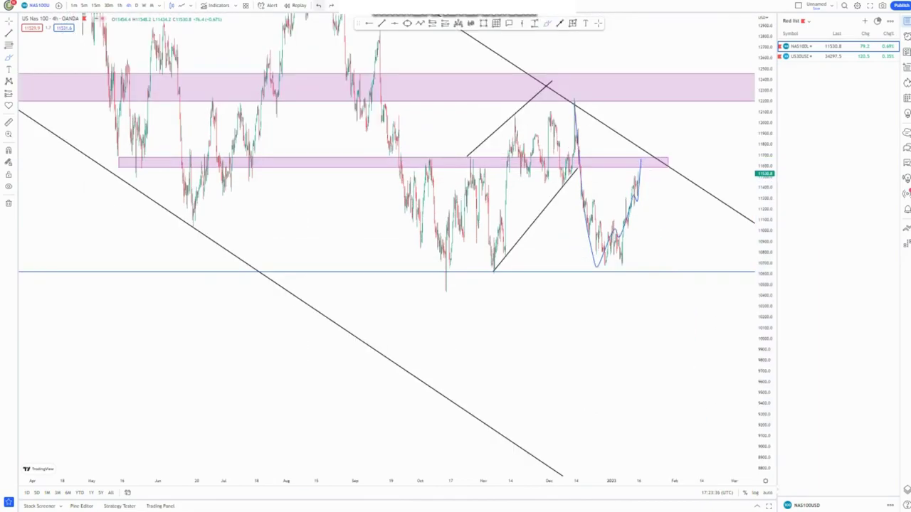
Step: Draw a rising trend line over the January 2023 highs, from 4 January at about 10,970 up to the thin zone
scroll(398, 285, up, 1)
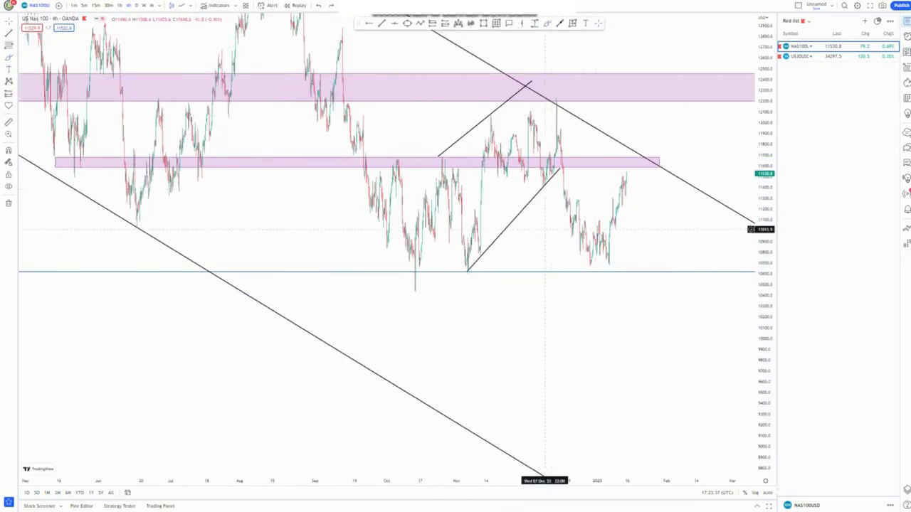
scroll(541, 238, up, 3)
scroll(541, 240, up, 1)
scroll(541, 240, up, 2)
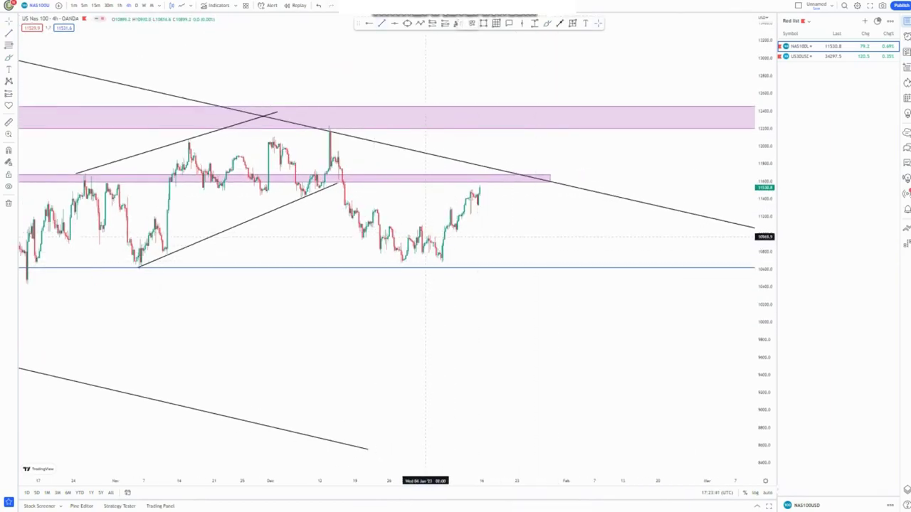
click(425, 236)
click(479, 173)
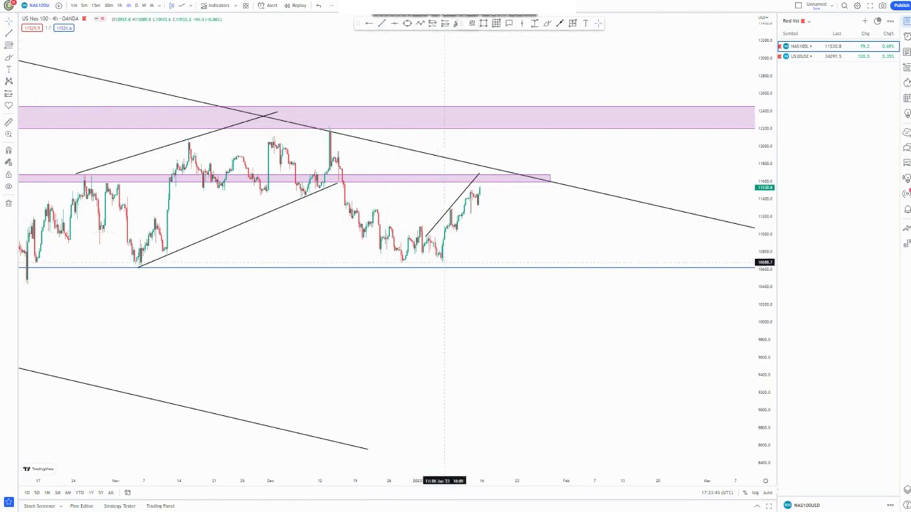
Step: Draw a rising trend line under the January 2023 lows, from 6 January at about 10,680 to 16 January at about 11,490
click(444, 262)
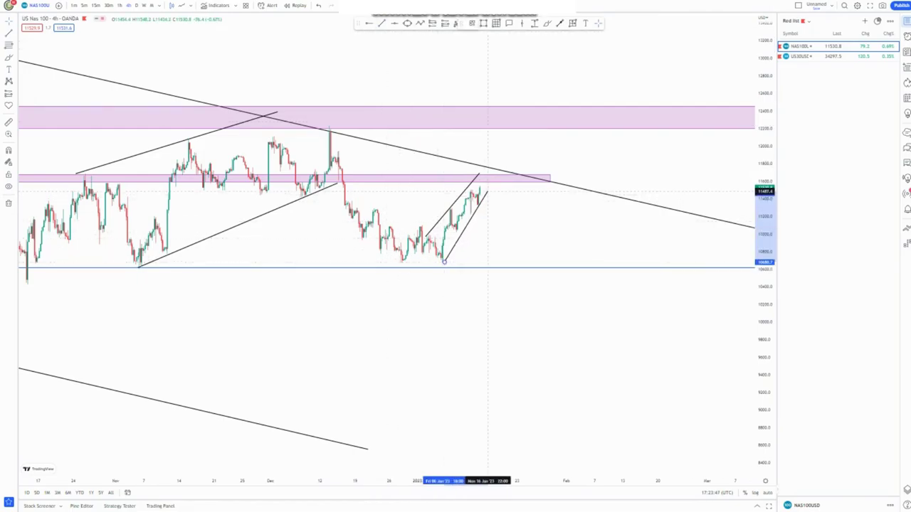
click(488, 191)
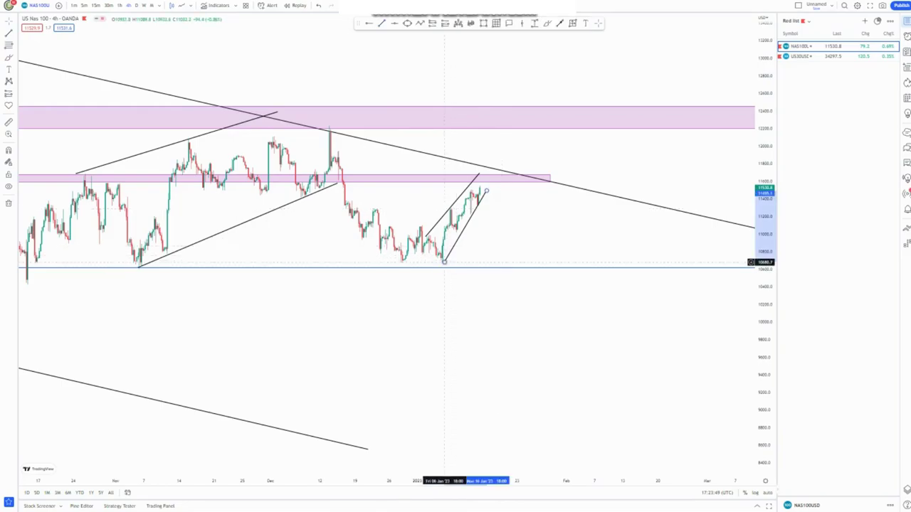
click(521, 240)
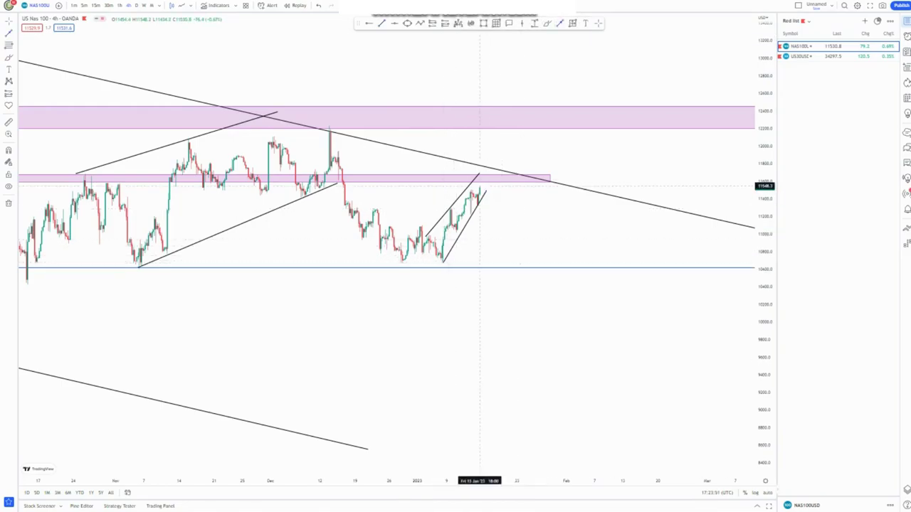
Step: Draw a projection arrow from the thin zone at about 11,625 on 16 January 2023 down to about 8,600
click(482, 179)
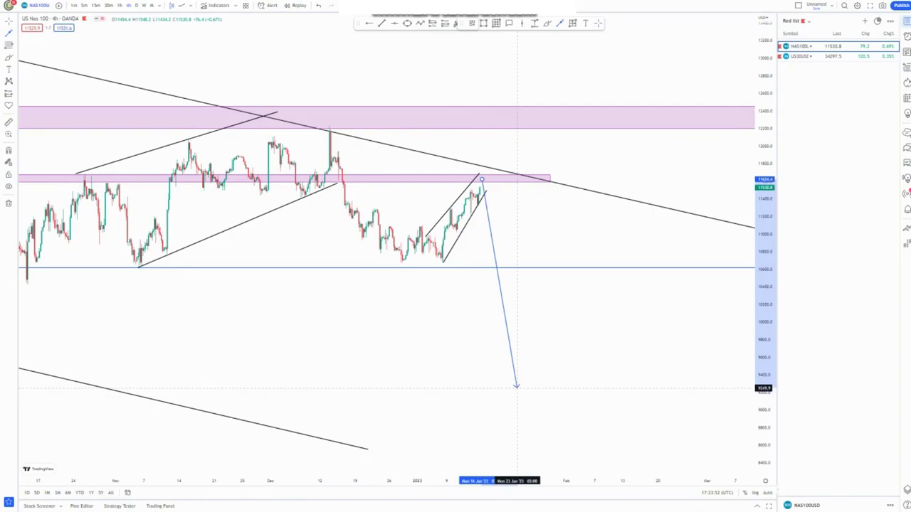
click(519, 444)
drag(389, 304, 389, 267)
scroll(405, 285, down, 3)
double_click(469, 413)
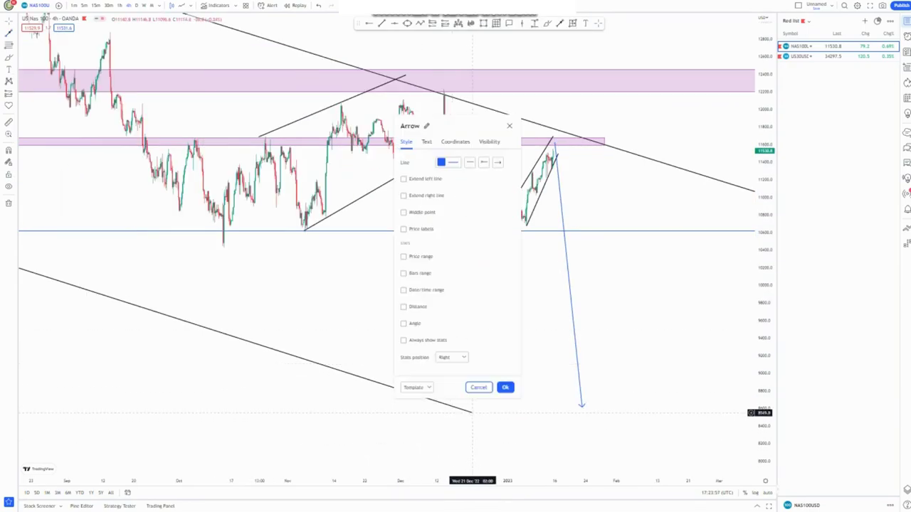
click(478, 388)
scroll(491, 406, up, 2)
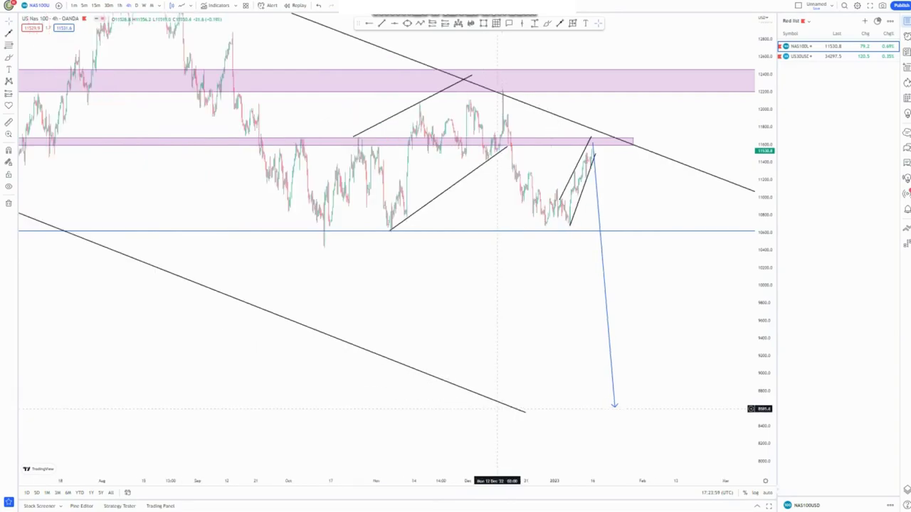
Step: Delete the wide purple zone above 12,000 and place a horizontal ray at about 12,200 starting in September 2020 instead
drag(766, 142, 765, 246)
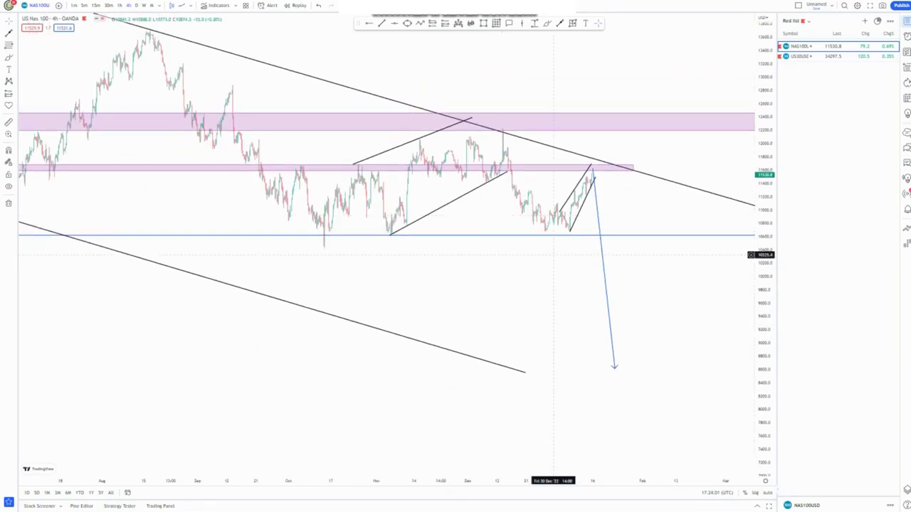
scroll(428, 326, down, 5)
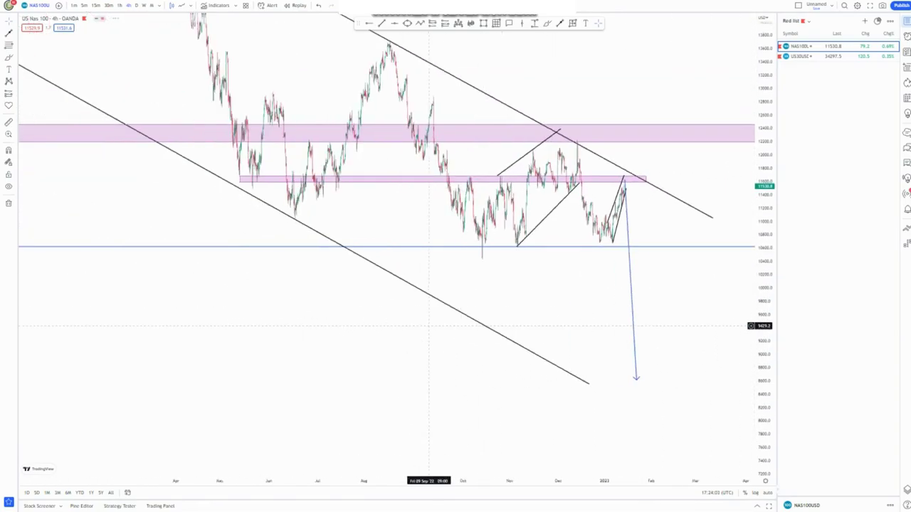
scroll(351, 351, down, 4)
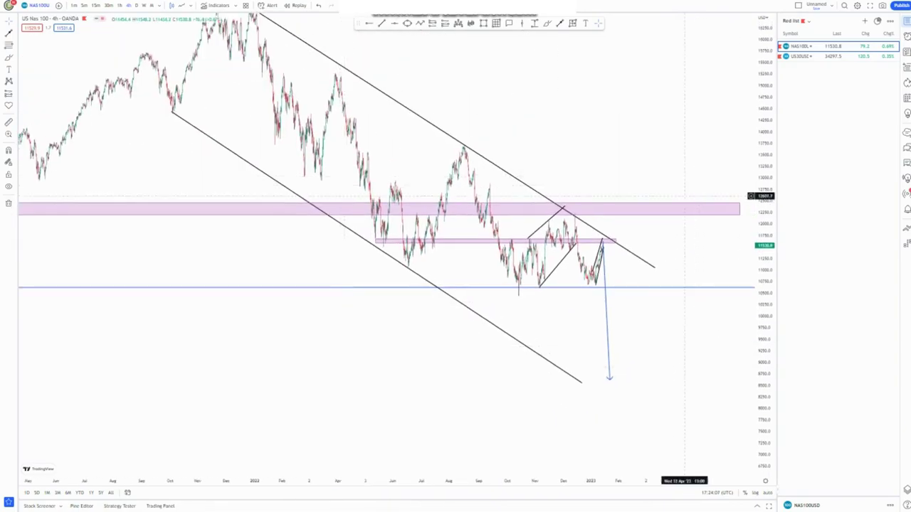
click(669, 204)
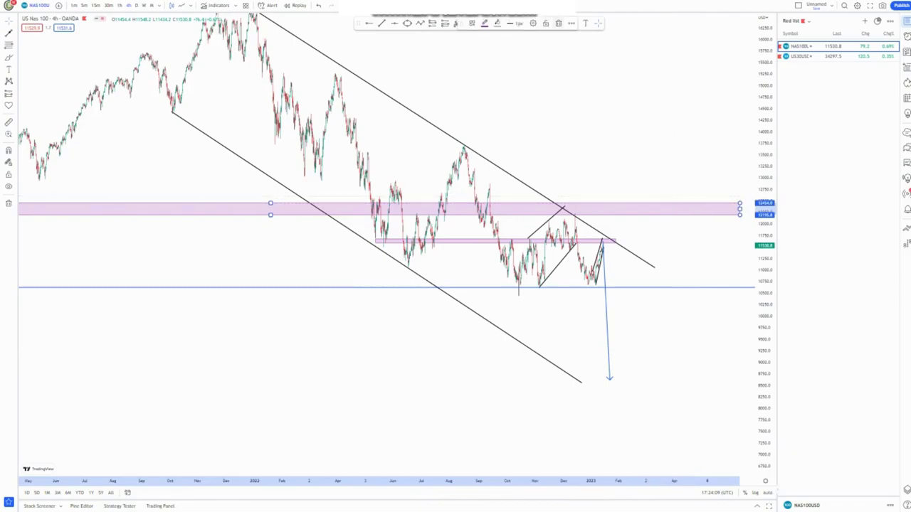
key(Delete)
scroll(562, 171, down, 1)
scroll(562, 171, down, 1)
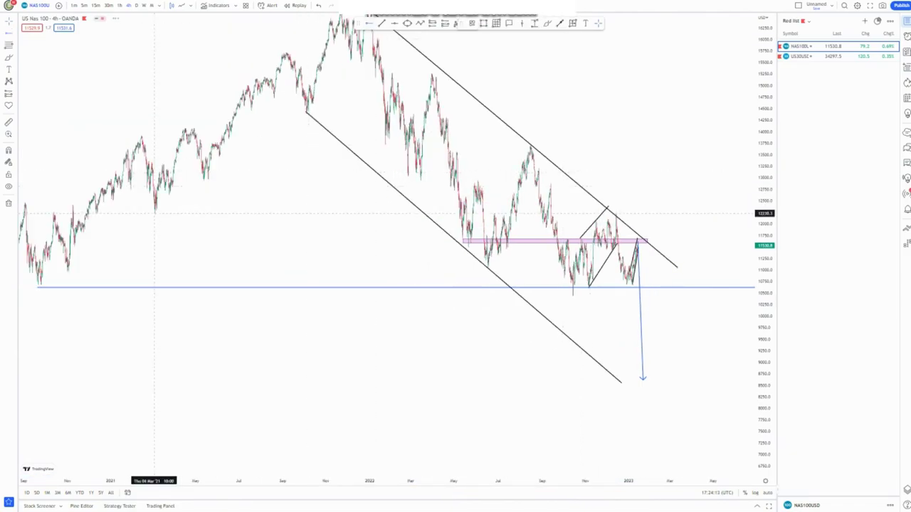
drag(154, 213, 29, 215)
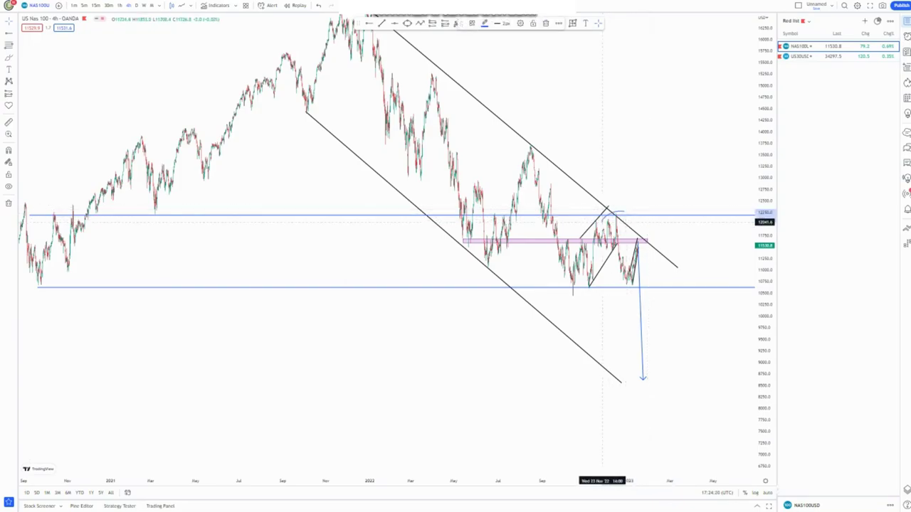
Step: Brush circles at the channel's touch points and a projected fall to about 9,400, and undo the brush marks
click(617, 216)
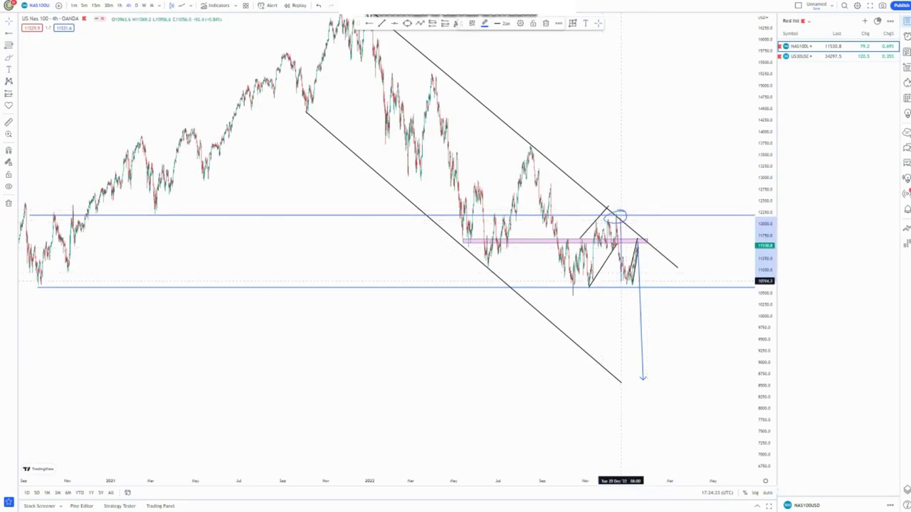
drag(640, 245, 639, 345)
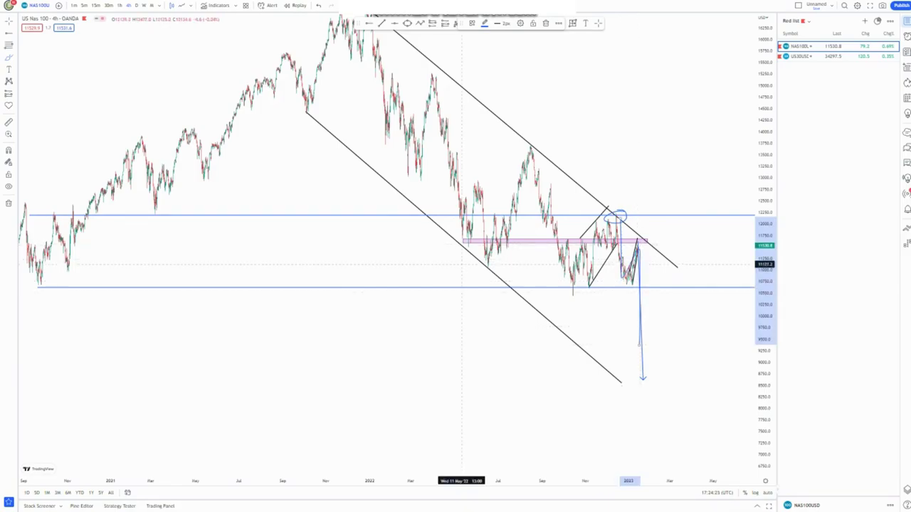
drag(305, 106, 313, 120)
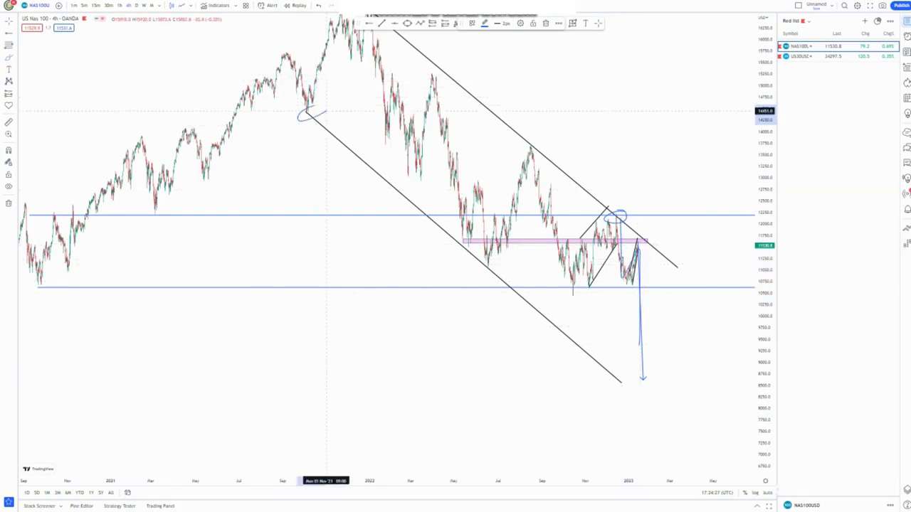
drag(484, 259, 498, 272)
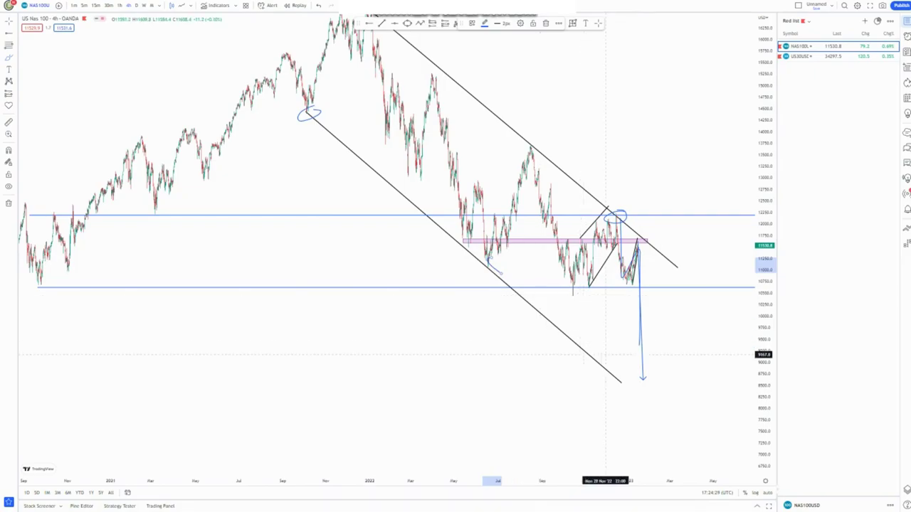
drag(604, 353, 621, 366)
scroll(515, 223, up, 3)
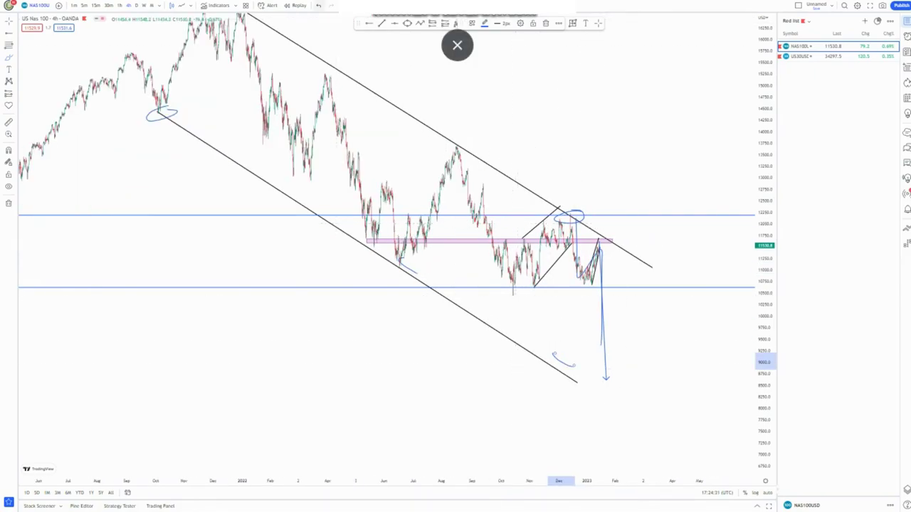
click(319, 6)
click(319, 6)
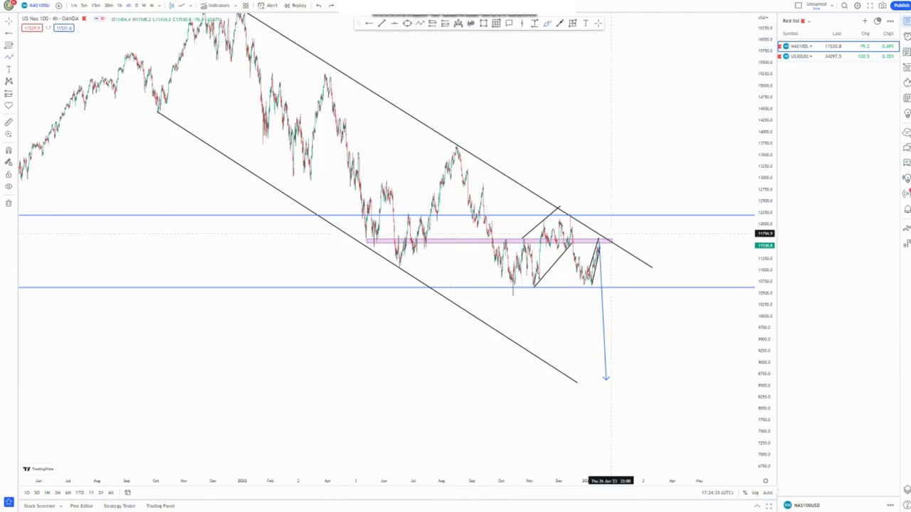
Step: Draw a bullish projection path from about 11,250 up to about 12,850, back to about 12,250, and up to about 16,100
drag(599, 260, 604, 204)
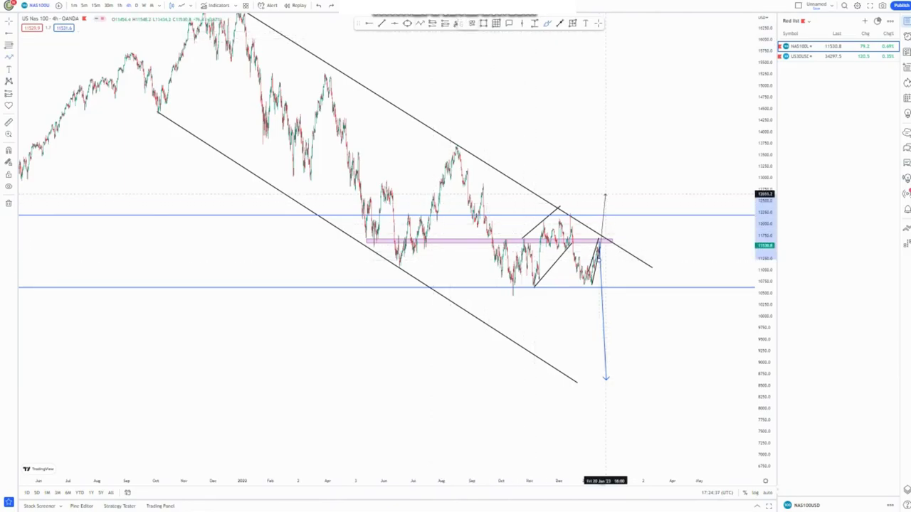
click(615, 212)
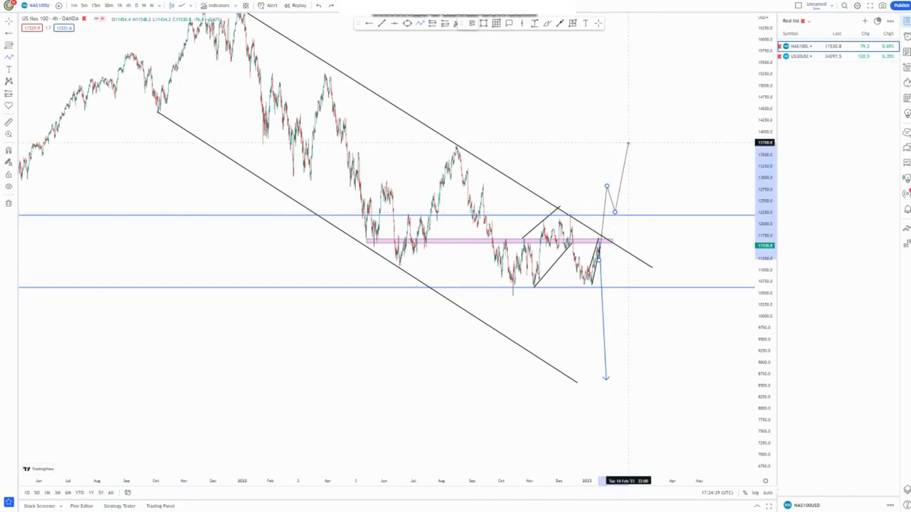
click(575, 86)
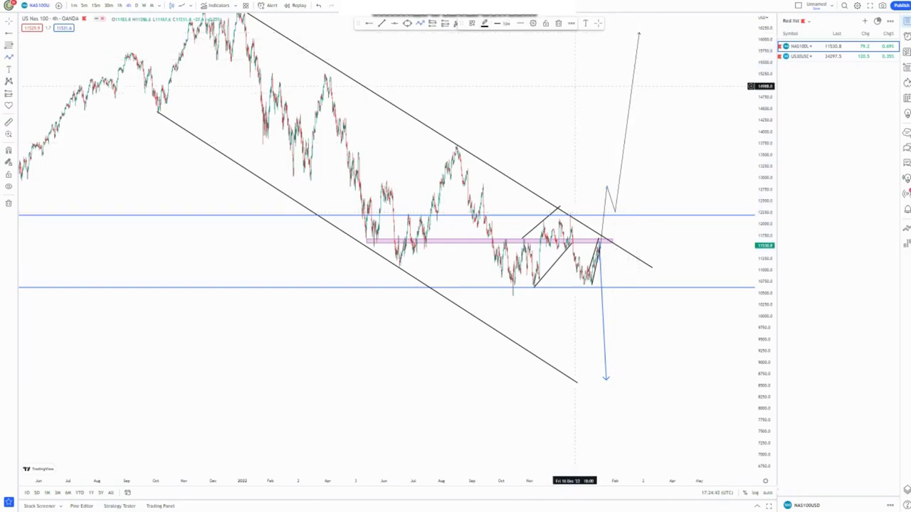
Step: Switch to the 1-hour chart and brush the December 2022 drop, the recovery to the thin zone and a projected fall to about 9,100
drag(765, 120, 765, 214)
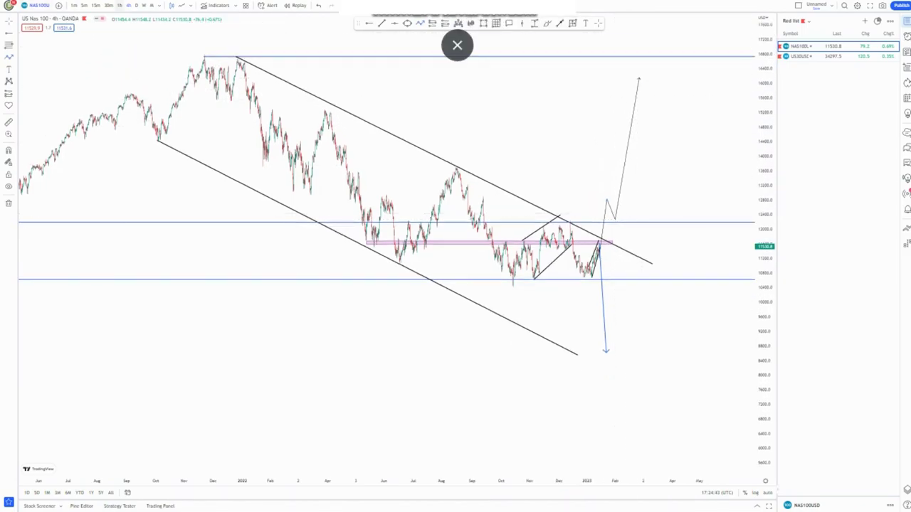
click(120, 5)
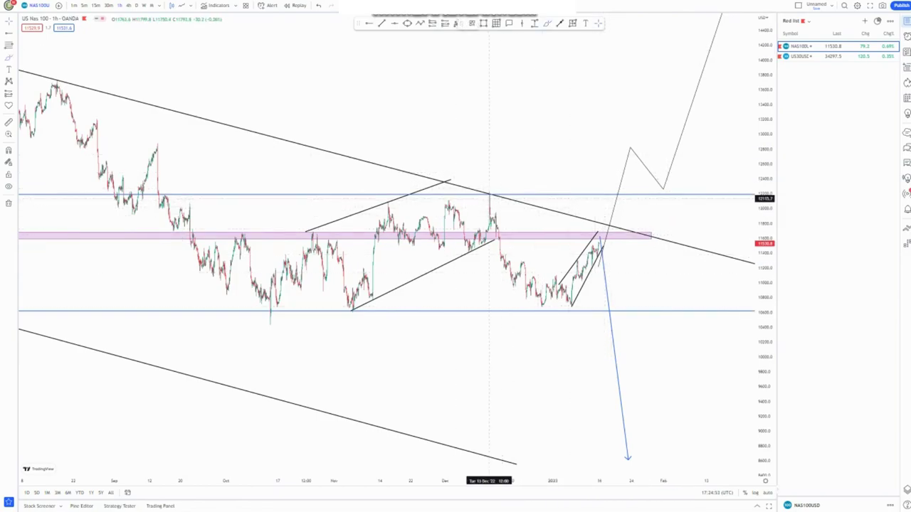
mouse_move(488, 194)
mouse_down()
mouse_move(545, 309)
mouse_move(572, 298)
mouse_move(600, 243)
mouse_up()
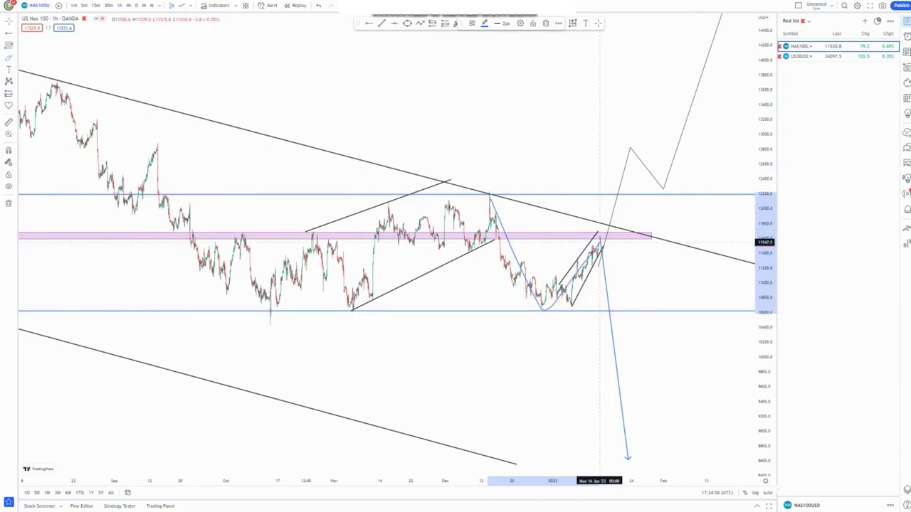
drag(607, 276, 629, 426)
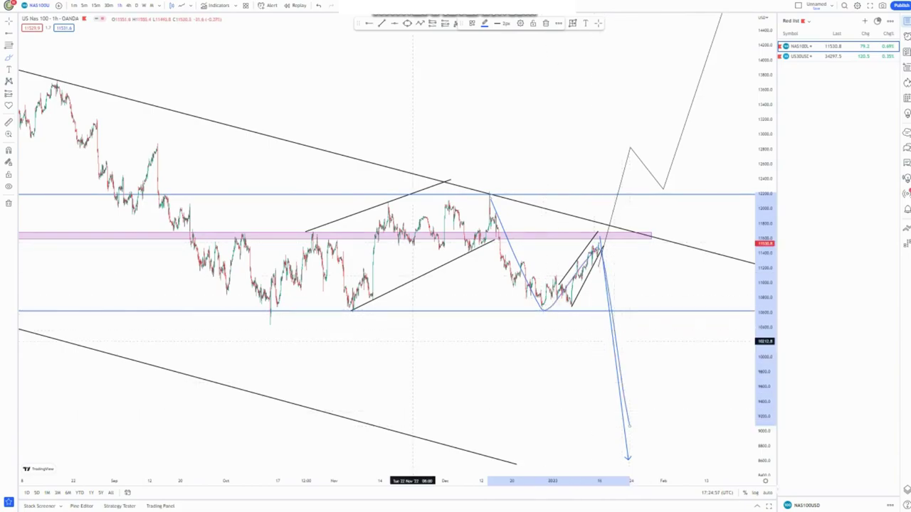
scroll(410, 333, down, 3)
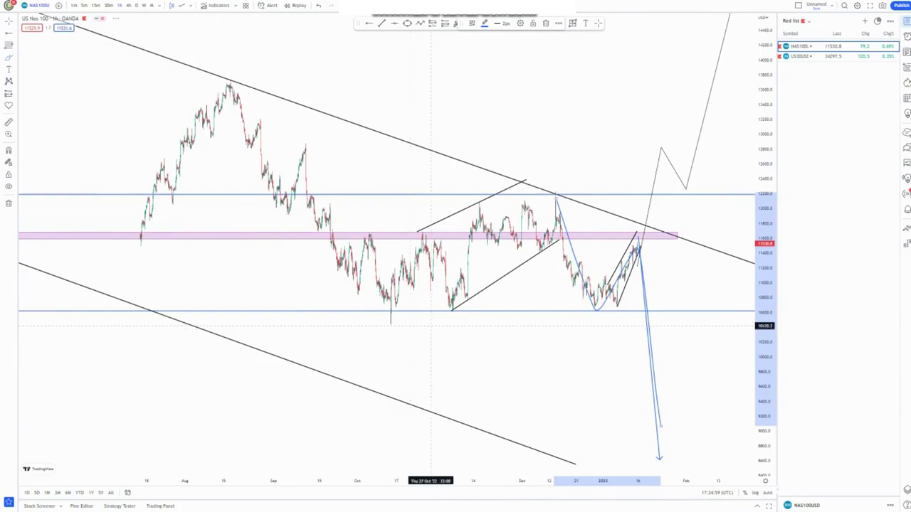
drag(765, 167, 765, 240)
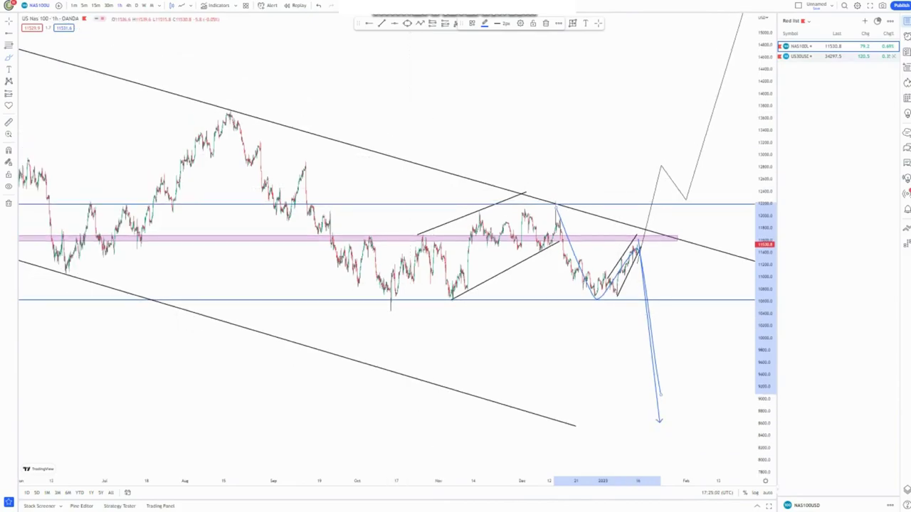
Step: Open the US30USD chart, reset its view and switch to the weekly timeframe
click(815, 56)
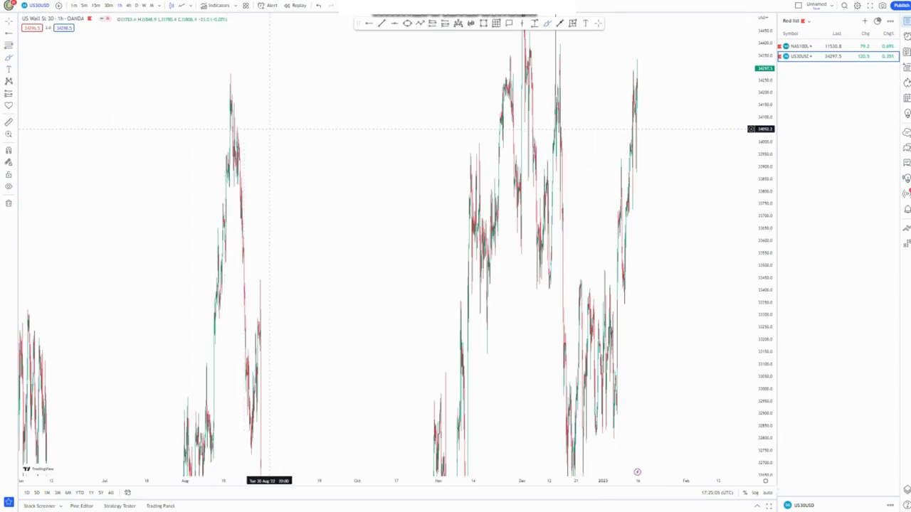
right_click(276, 123)
click(306, 131)
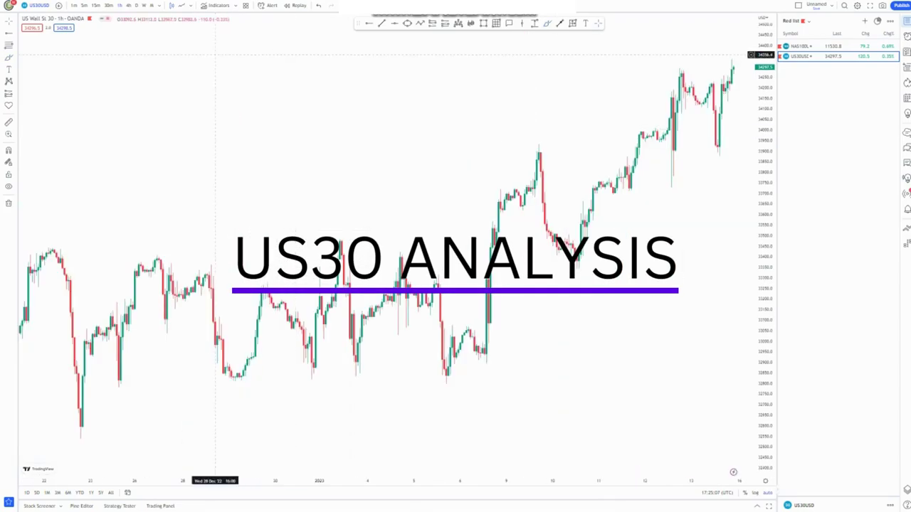
click(144, 6)
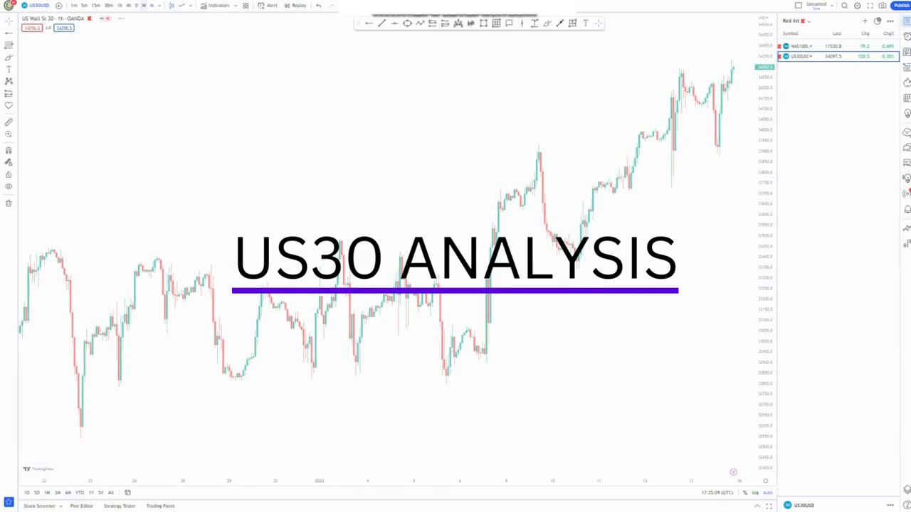
Step: Draw a horizontal ray at about 29,400 from December 2020, and brush and delete a circle around the October 2022 low
scroll(468, 256, up, 3)
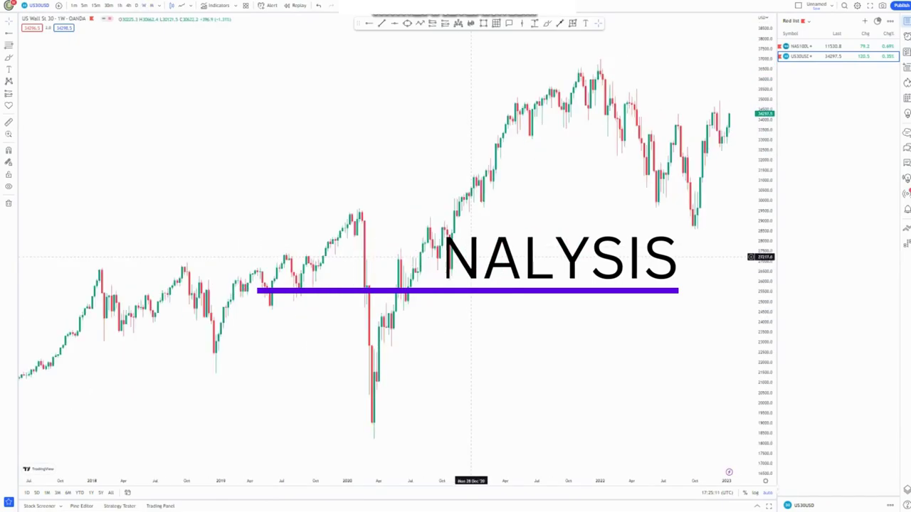
drag(560, 234, 356, 242)
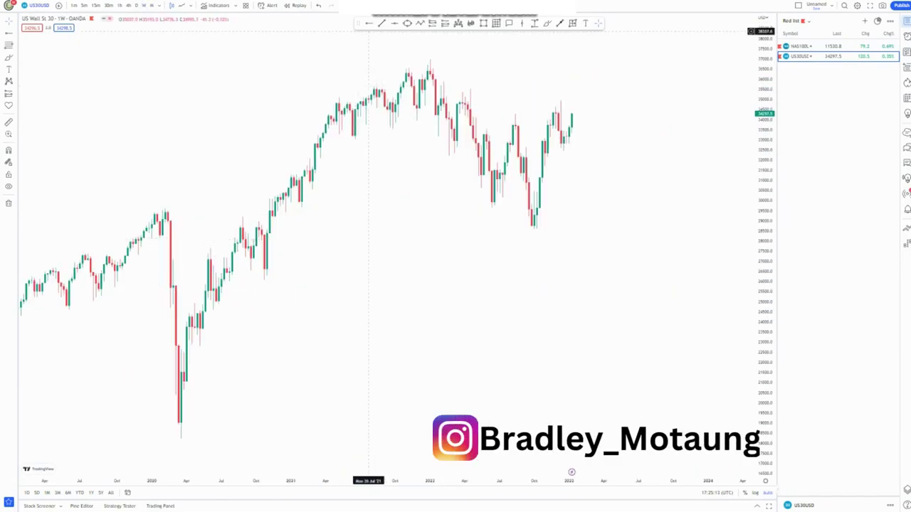
click(286, 213)
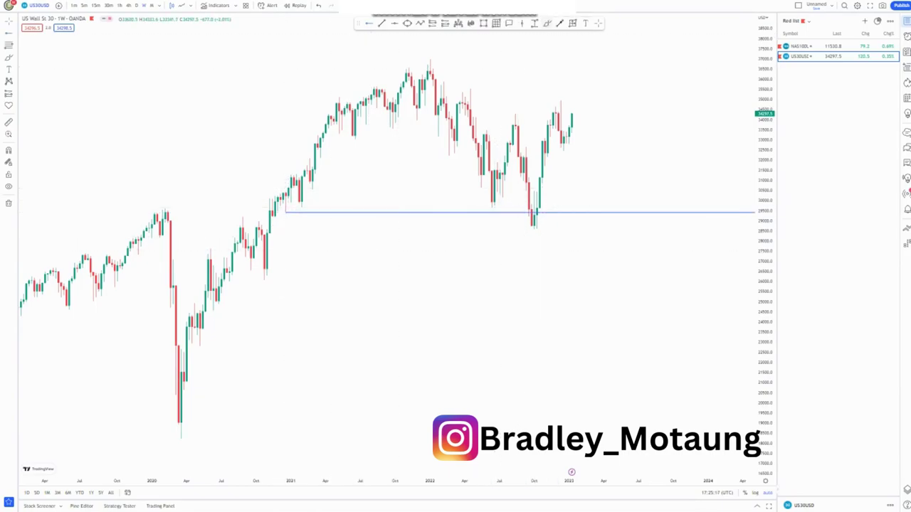
mouse_move(540, 206)
mouse_down()
mouse_move(534, 237)
mouse_move(549, 234)
mouse_up()
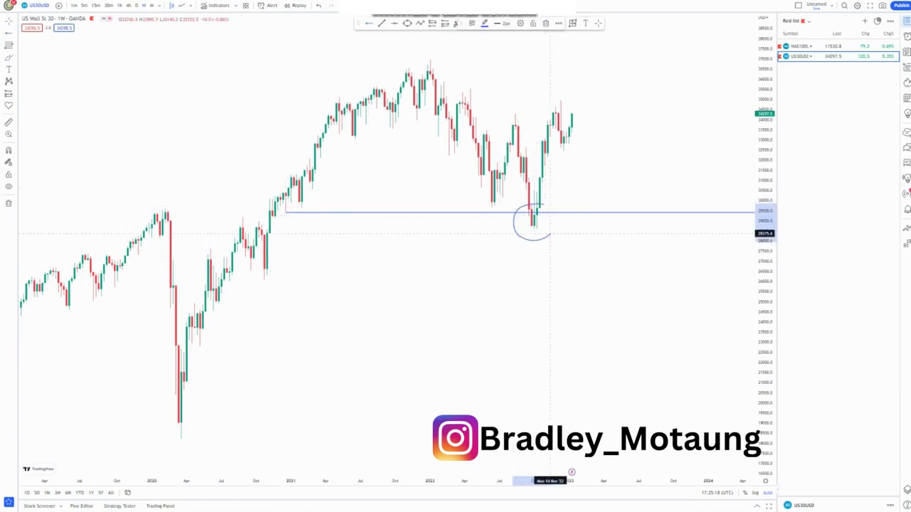
key(Delete)
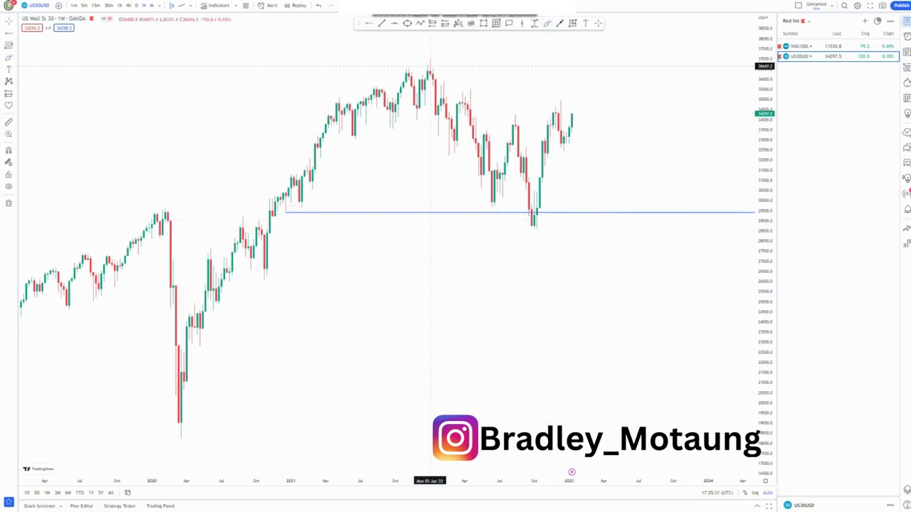
Step: Draw a horizontal ray at about 37,000 from January 2022 and two descending trend lines bounding the decline to October 2022
click(430, 59)
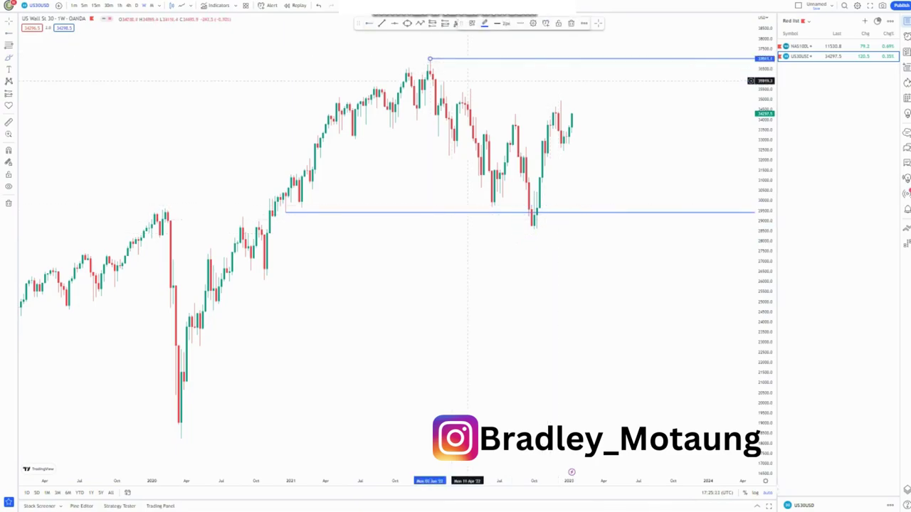
click(468, 80)
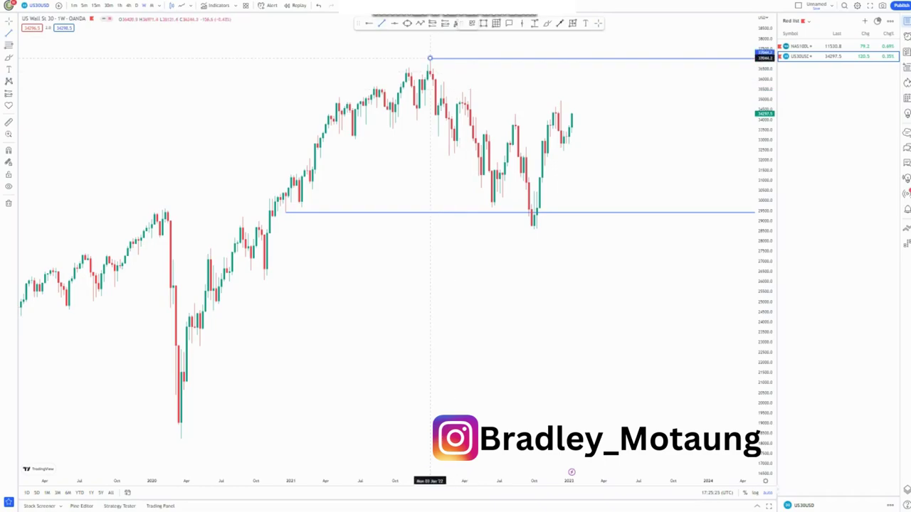
click(430, 57)
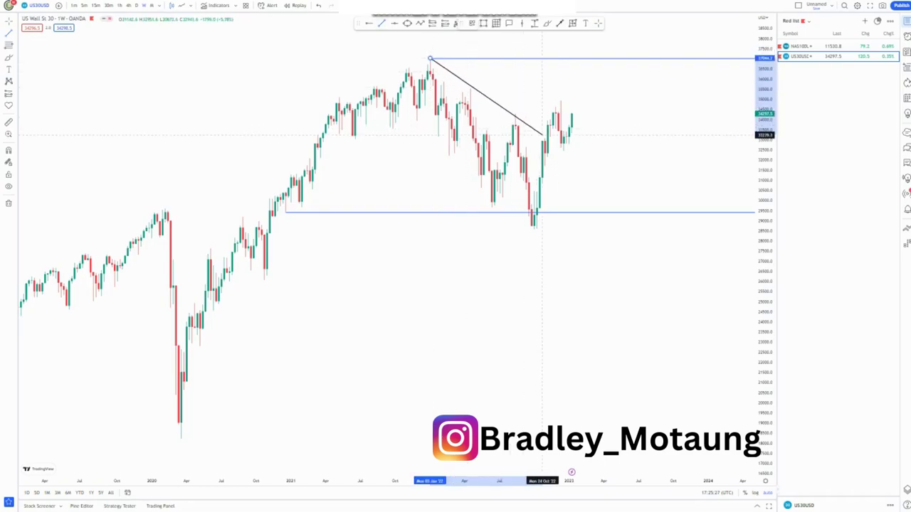
click(545, 136)
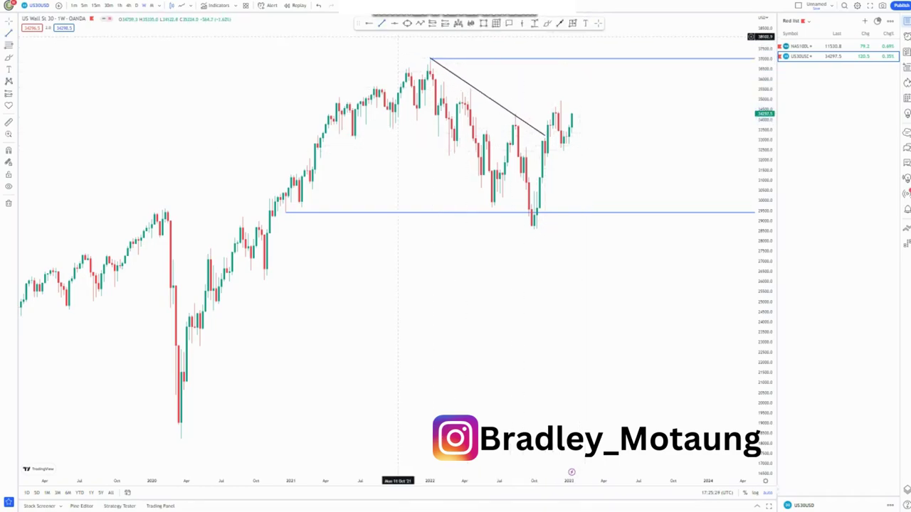
click(388, 124)
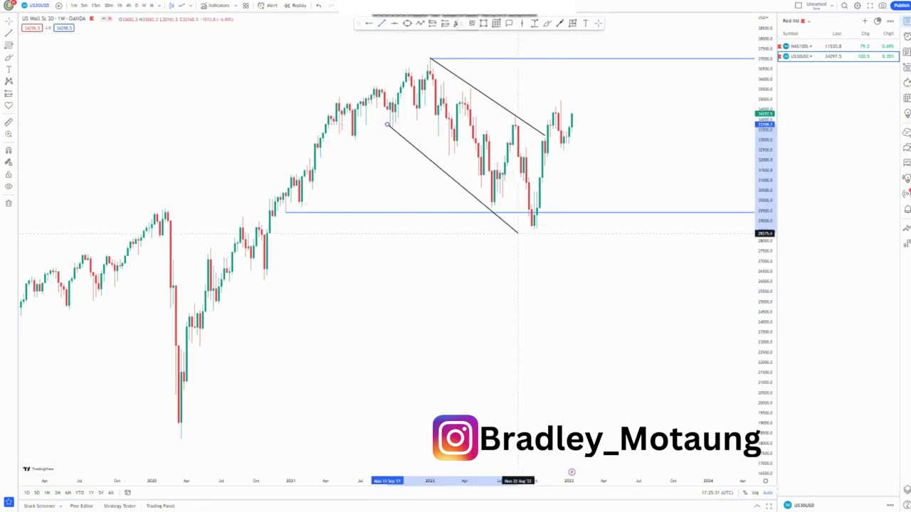
click(534, 229)
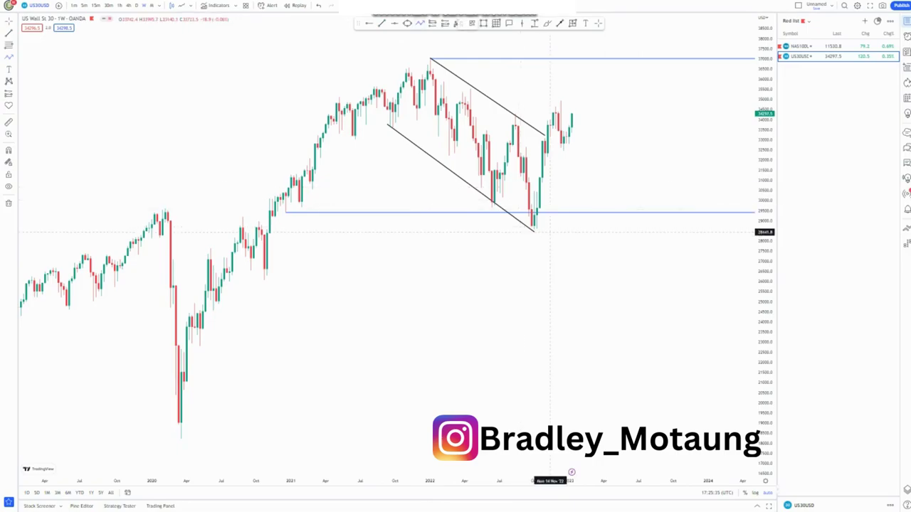
Step: Draw and remove a path from the October 2022 low up to about 34,800, down to about 32,600 and up to about 37,000
click(536, 227)
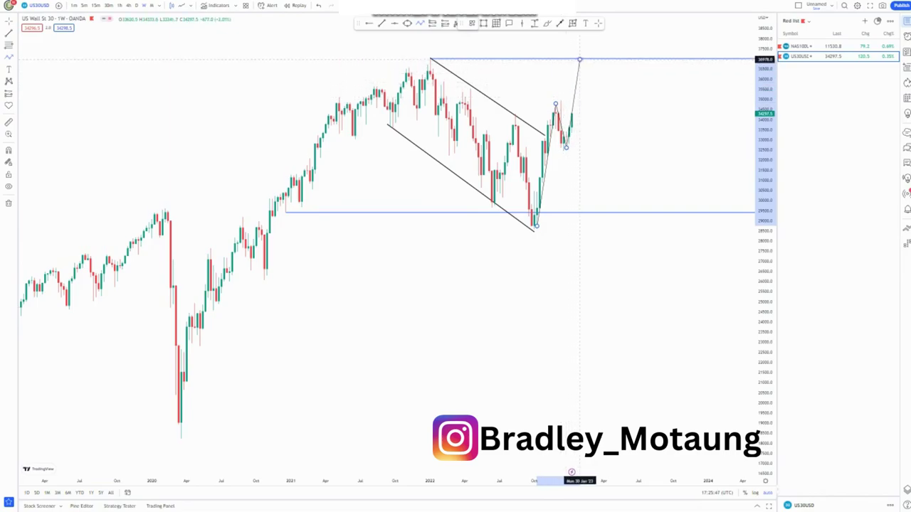
click(457, 43)
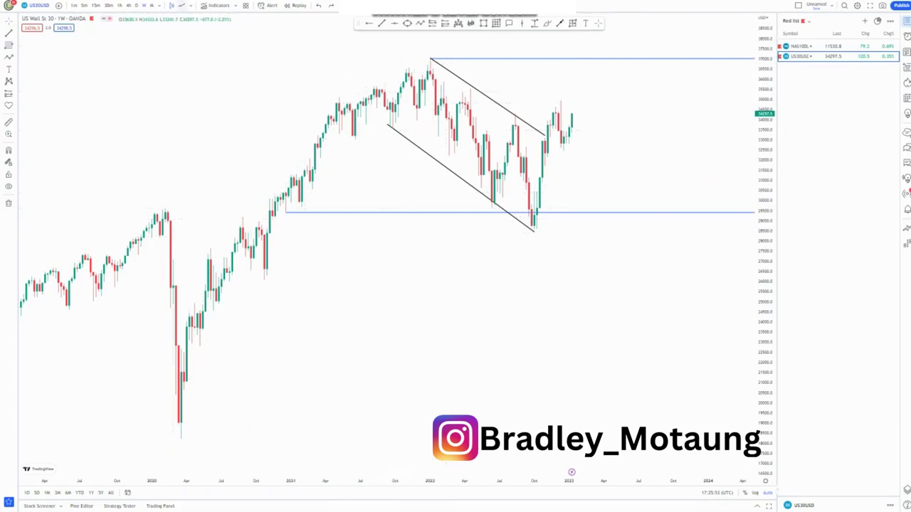
Step: Show price as a line and draw a thin rectangle zone at about 33,000 to 33,200 from May 2021 to February 2023
key(alt+l)
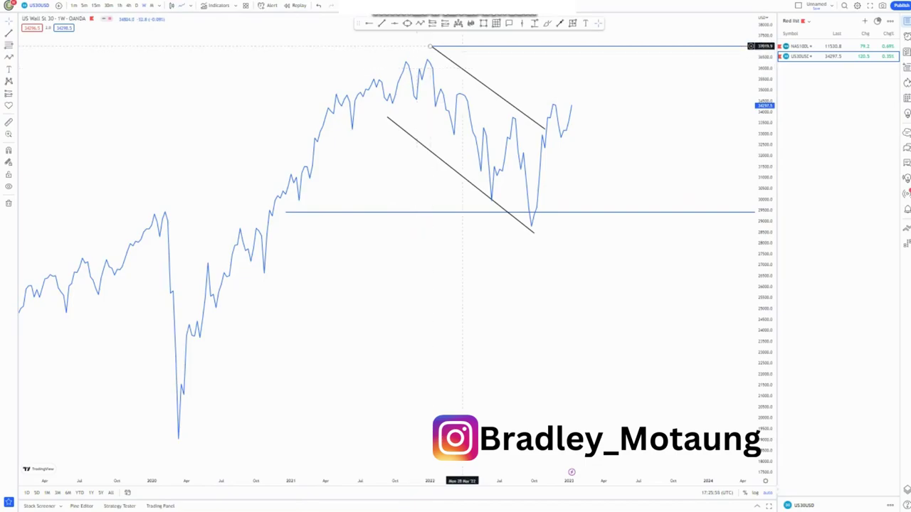
drag(344, 131, 587, 132)
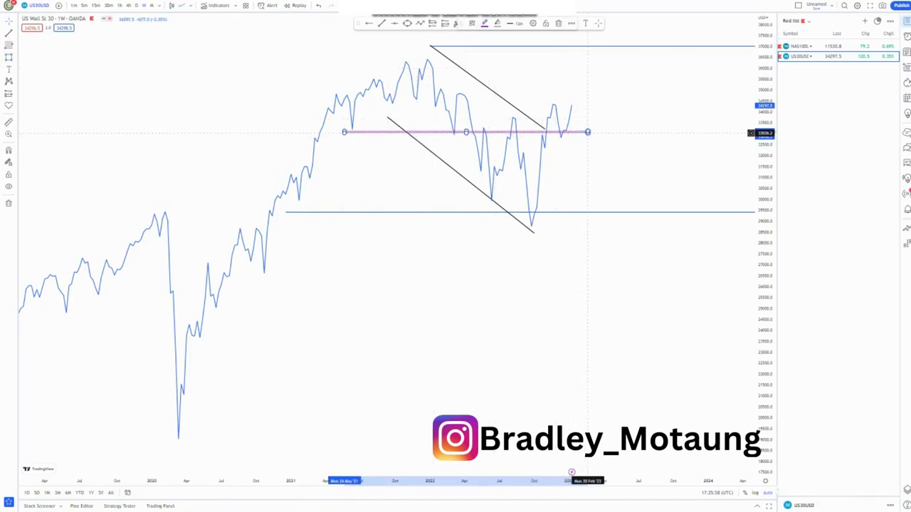
click(622, 155)
click(344, 130)
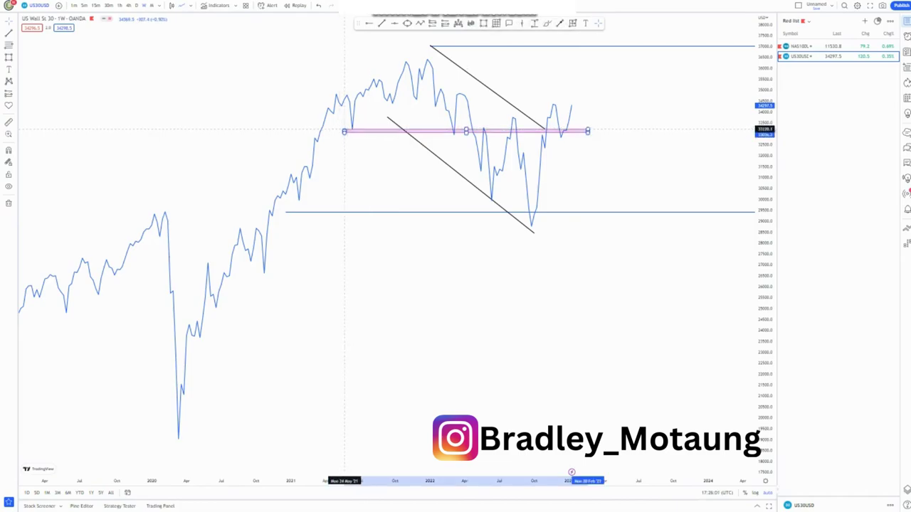
click(446, 188)
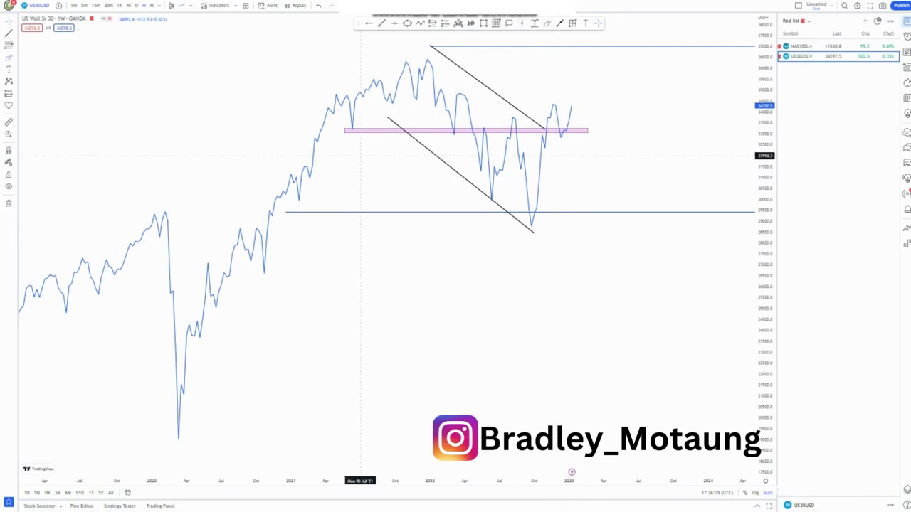
Step: Circle the price touches along the zone, brush a projected rise to the upper ray, and undo the brush marks
click(343, 131)
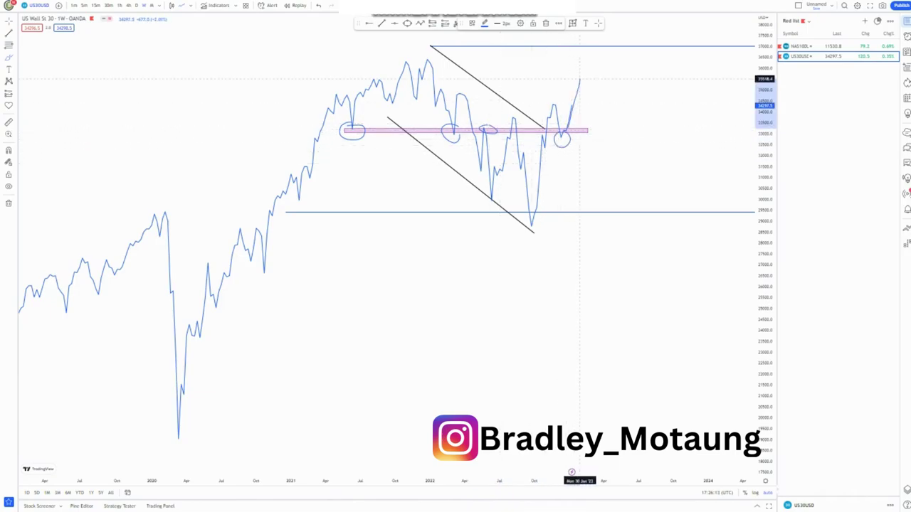
drag(578, 79, 585, 45)
key(ctrl+z)
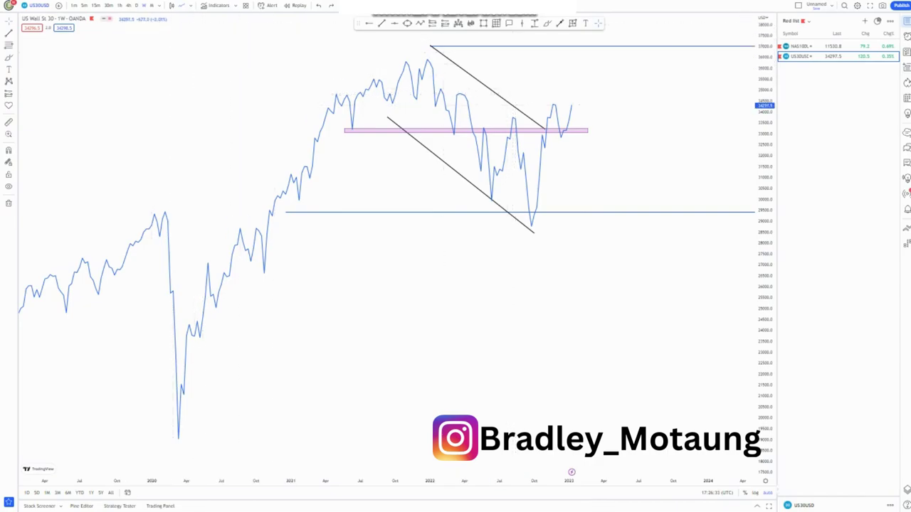
Step: Switch to the daily timeframe and show price as candles
click(136, 6)
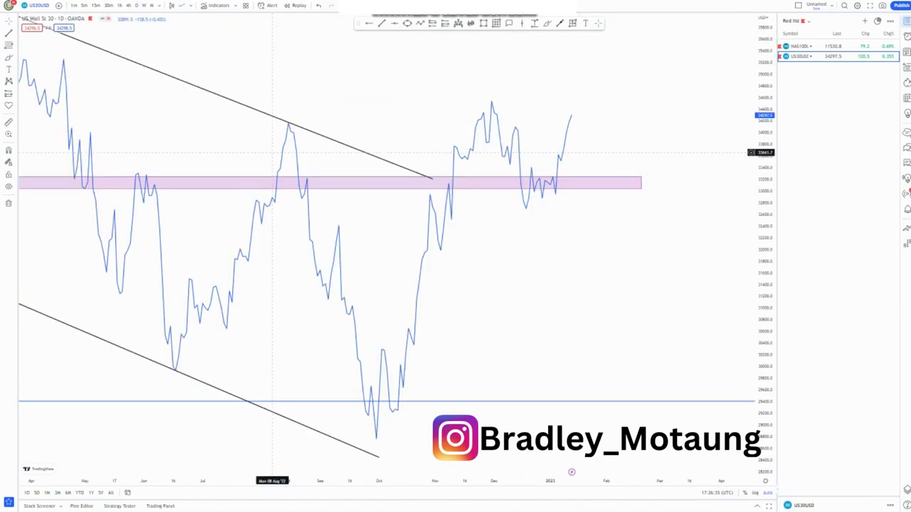
scroll(273, 153, down, 2)
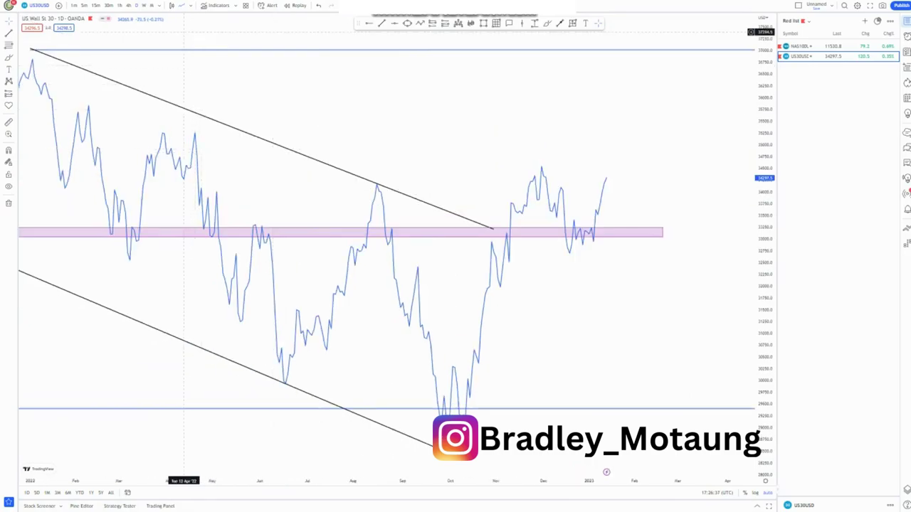
click(171, 5)
scroll(345, 136, down, 7)
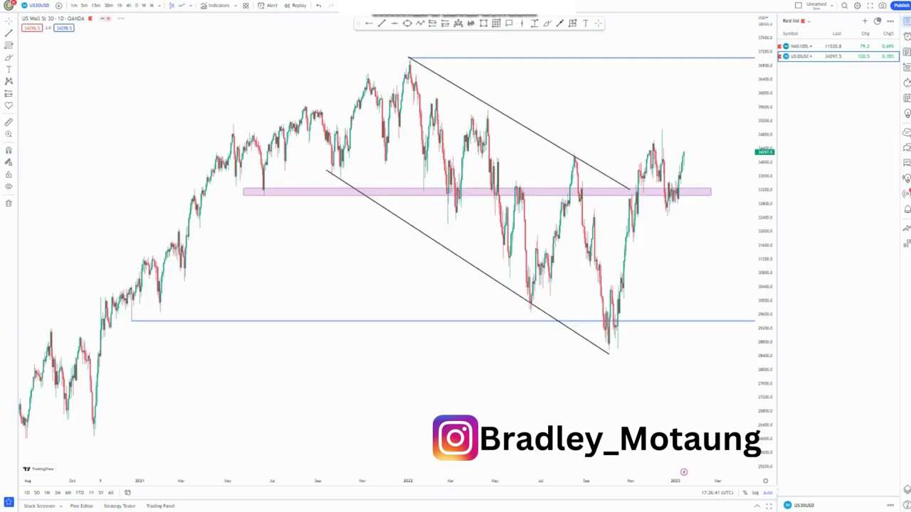
drag(388, 256, 335, 255)
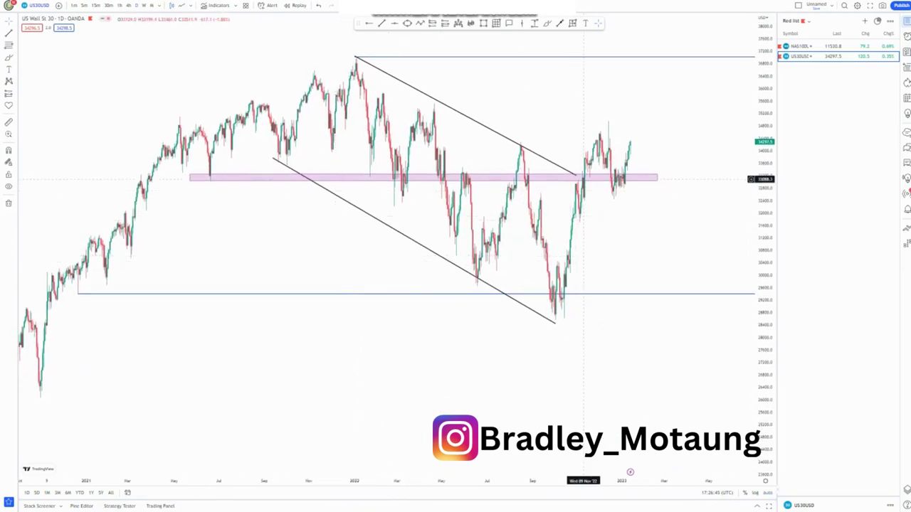
Step: Extend the upper descending trend line slightly into the zone and draw a rising trend line from the October 2022 low to about 35,450
drag(577, 176, 582, 176)
click(617, 176)
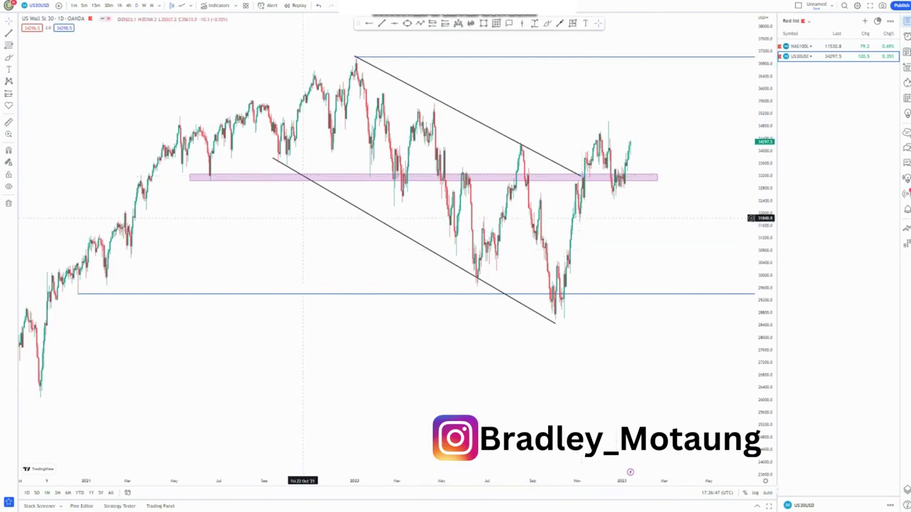
click(621, 169)
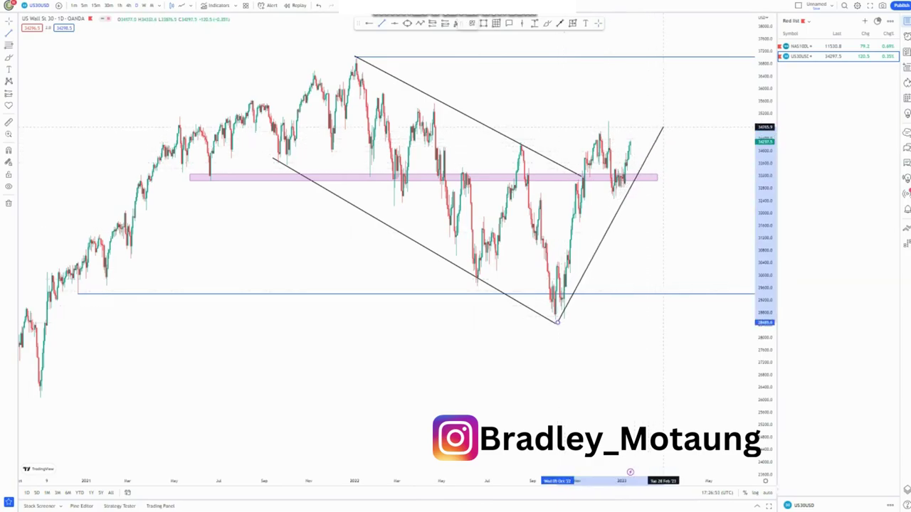
click(665, 108)
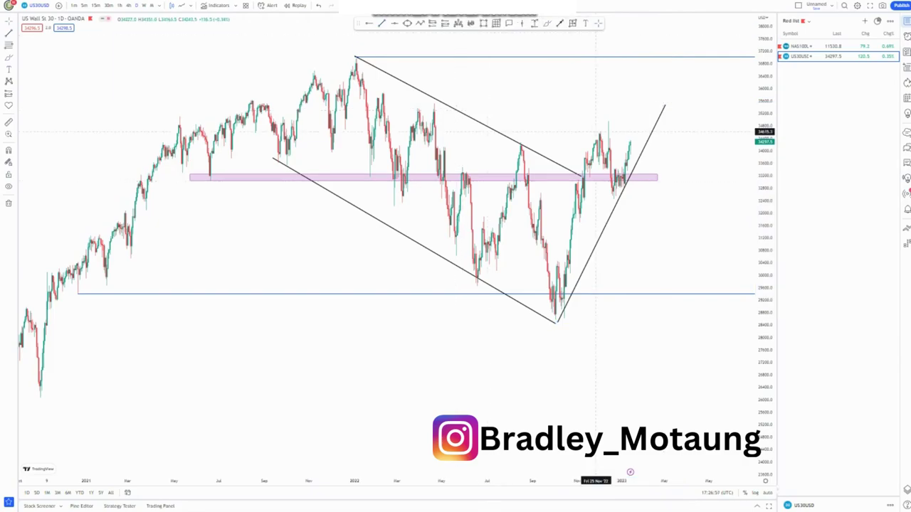
Step: Brush and remove a bearish projection down to about 29,100, and brush and undo a bullish projection up to about 36,900
click(630, 139)
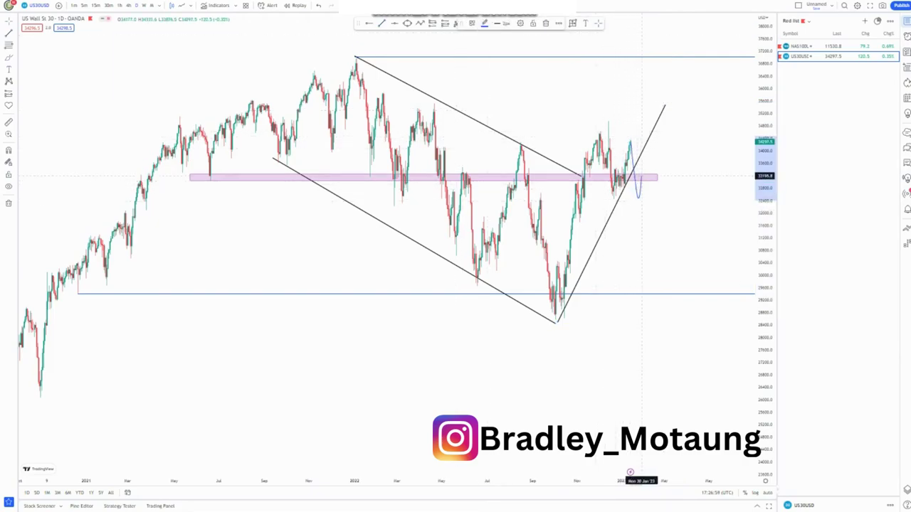
drag(642, 197, 644, 299)
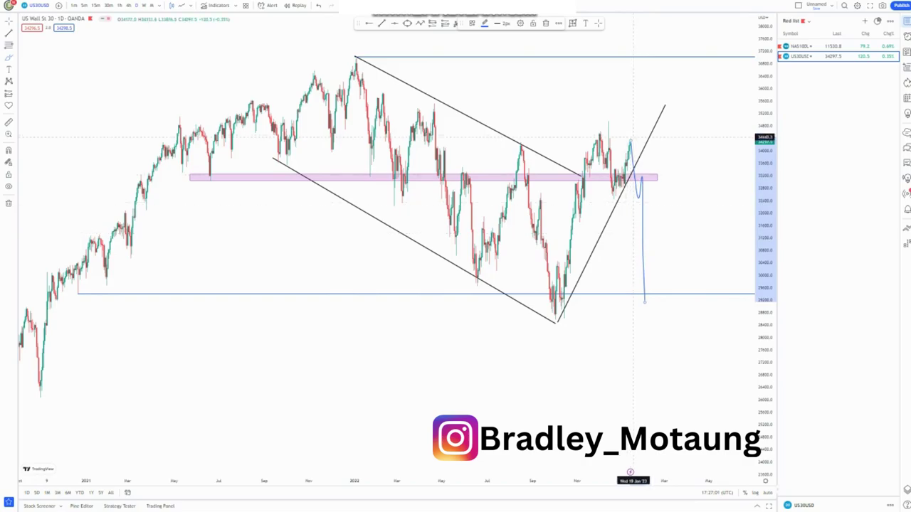
key(Delete)
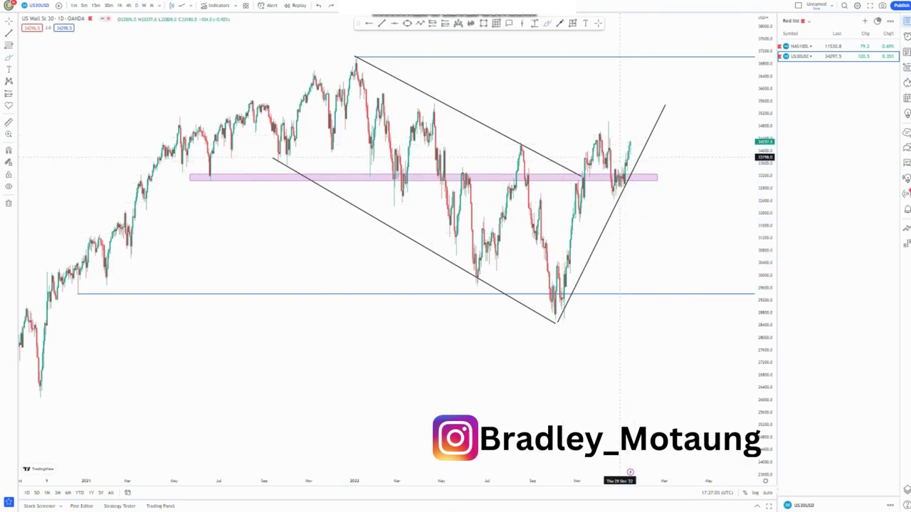
mouse_move(629, 148)
mouse_down()
mouse_move(634, 90)
mouse_move(650, 127)
mouse_move(652, 60)
mouse_up()
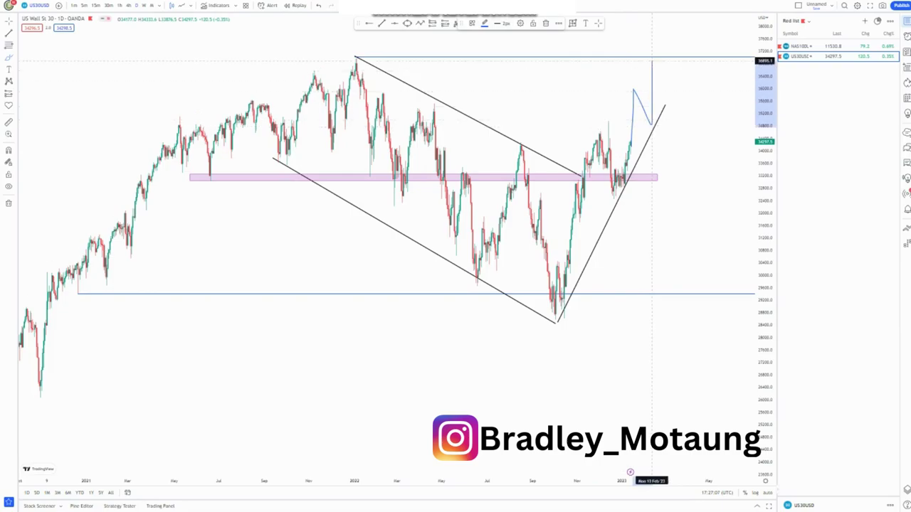
click(319, 6)
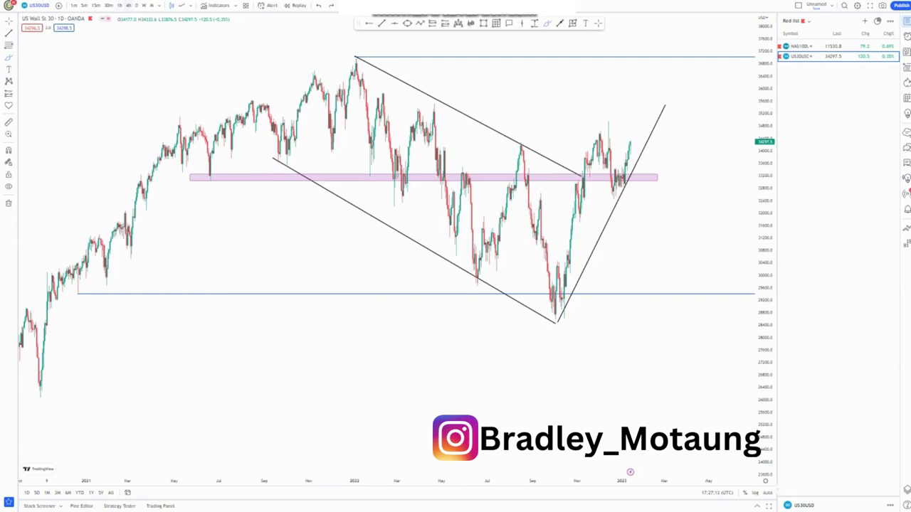
Step: Switch the chart to the 4-hour timeframe
click(128, 5)
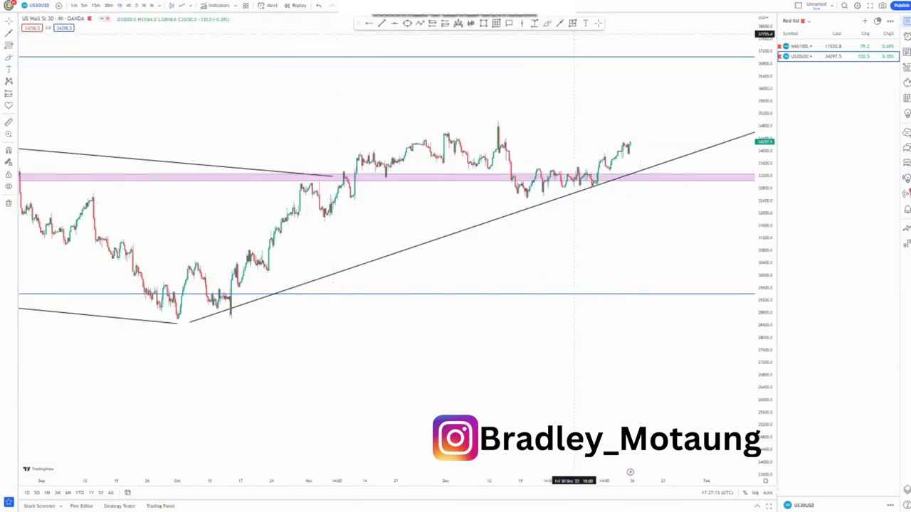
scroll(467, 319, up, 5)
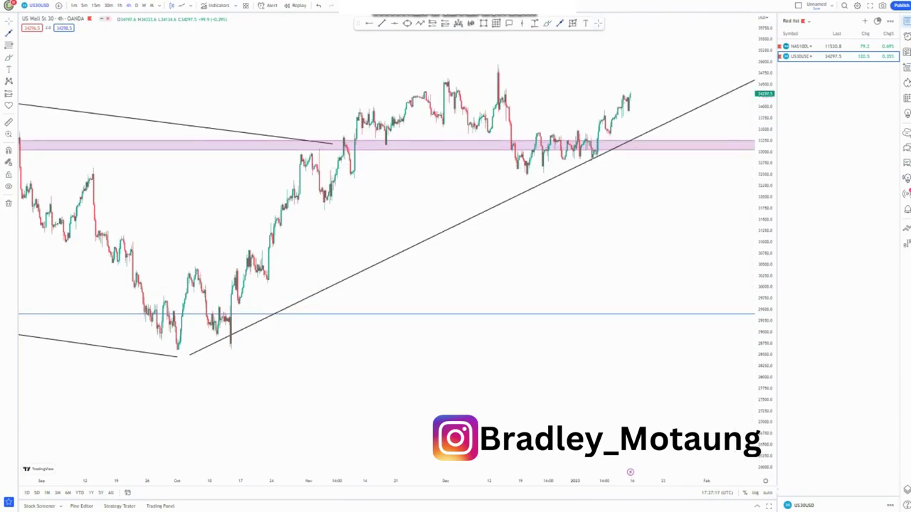
drag(468, 319, 465, 324)
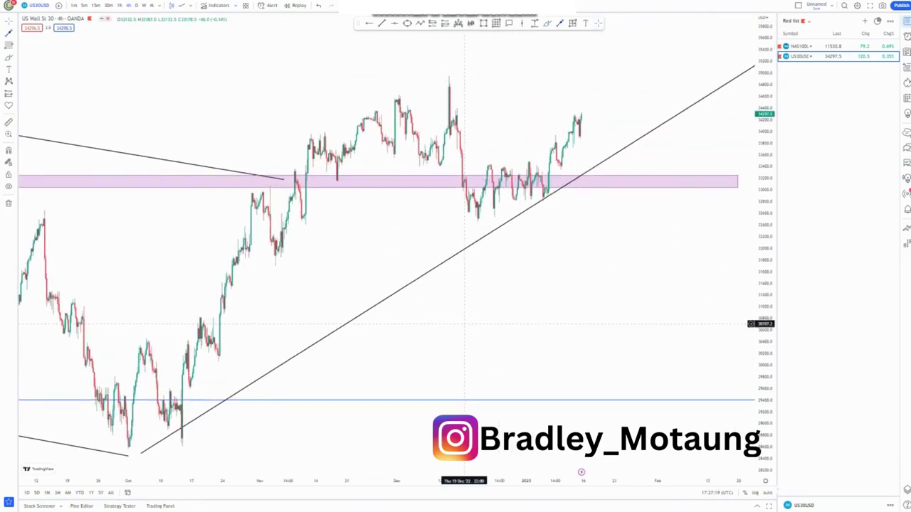
drag(765, 185, 766, 247)
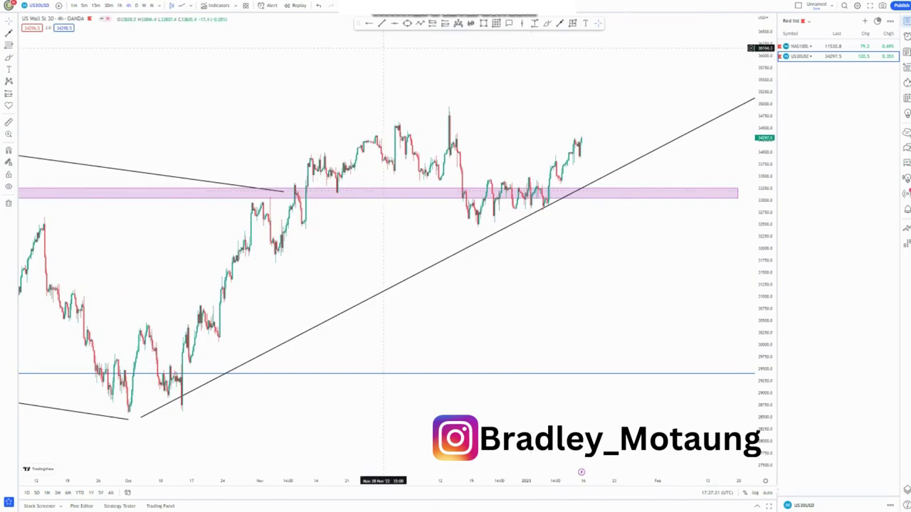
Step: Draw a rising trend line from mid-September 2022 at about 31,170 along the highs and extend its end to about 36,750
click(53, 287)
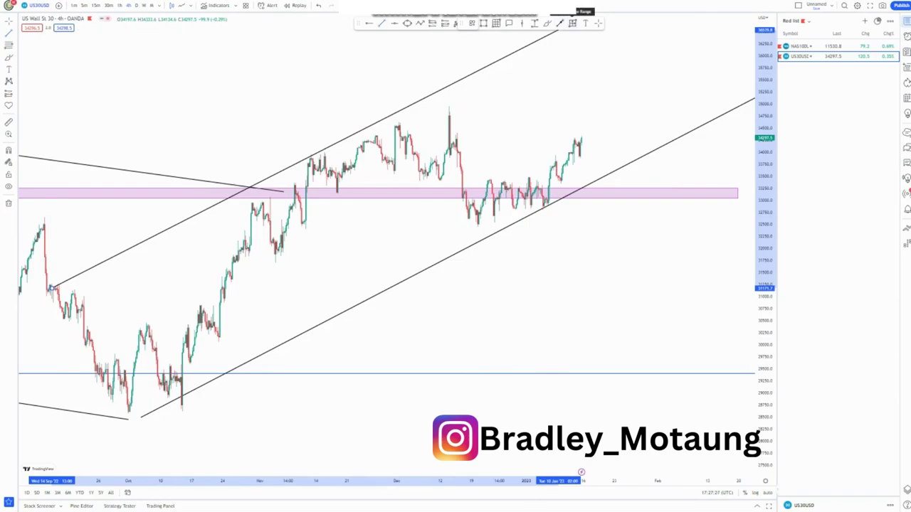
click(562, 32)
click(571, 111)
drag(574, 124, 574, 139)
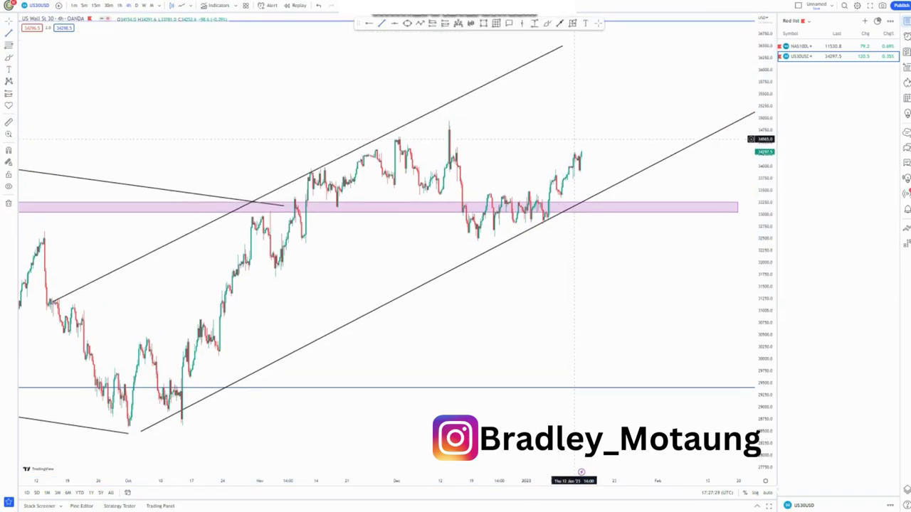
click(562, 47)
drag(562, 47, 584, 33)
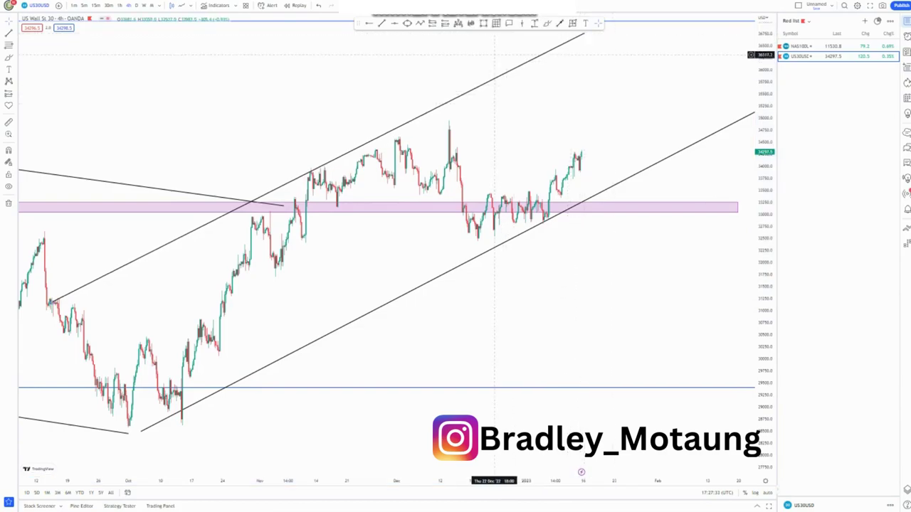
Step: Brush marks around the upper channel line's September start and the lower line's touches in October 2022 and early January 2023
drag(63, 286, 67, 287)
drag(175, 399, 207, 406)
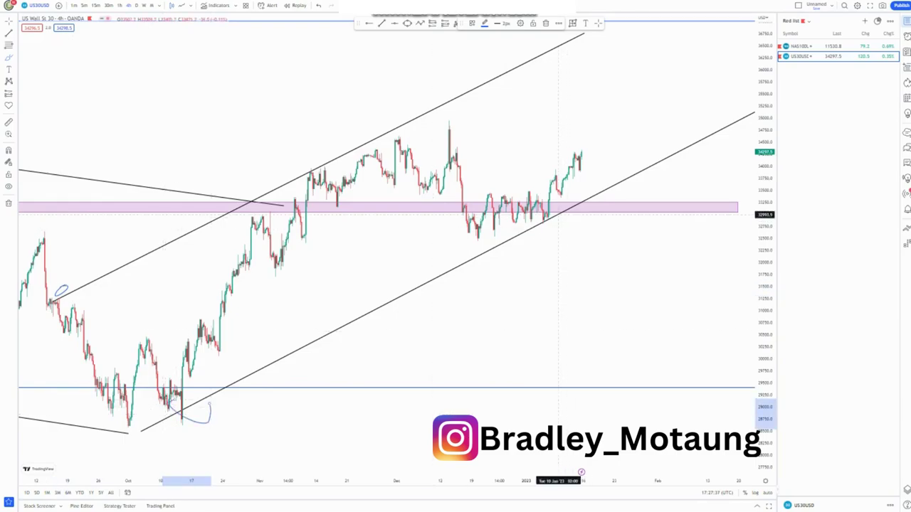
mouse_move(548, 213)
mouse_down()
mouse_move(548, 237)
mouse_move(557, 213)
mouse_up()
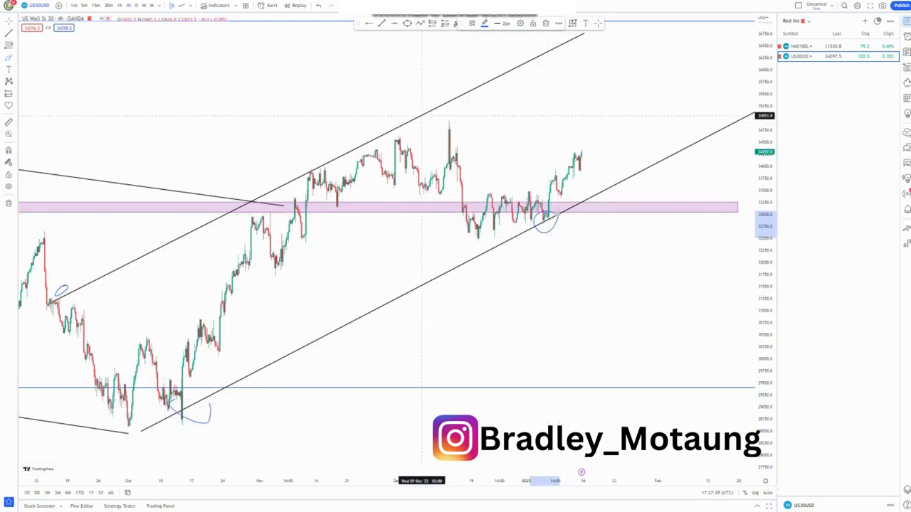
Step: Brush and undo a mark at the upper channel line's mid-November touch and a zigzag bullish projection rebounding from the lower channel line
mouse_move(315, 147)
mouse_down()
mouse_move(355, 163)
mouse_move(325, 144)
mouse_up()
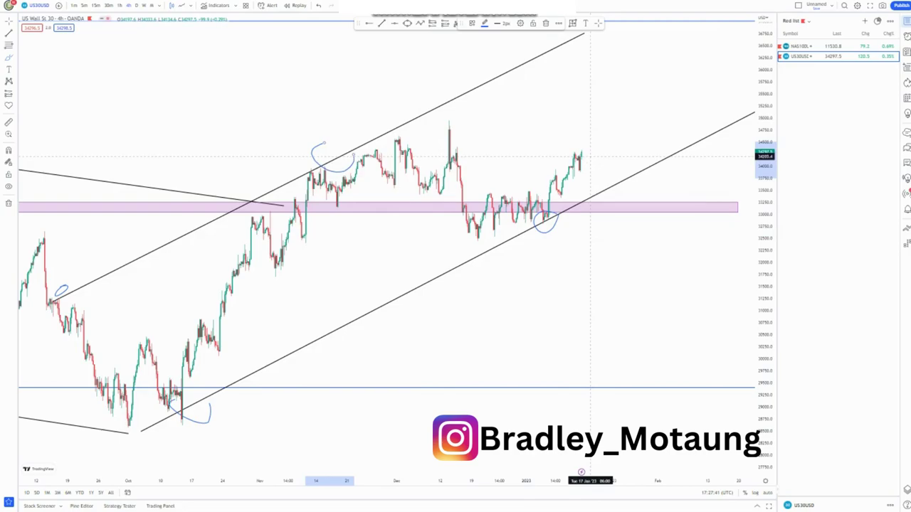
mouse_move(582, 152)
mouse_down()
mouse_move(595, 48)
mouse_move(651, 160)
mouse_move(659, 151)
mouse_move(672, 30)
mouse_up()
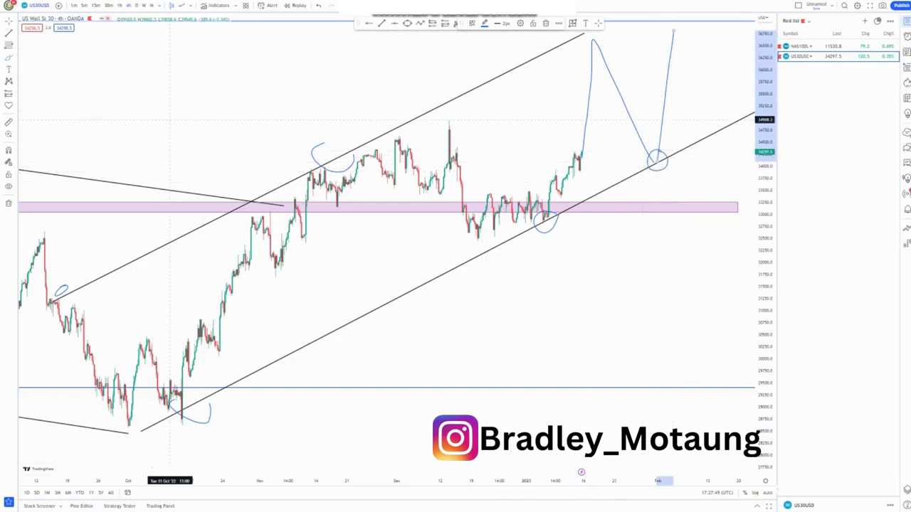
click(318, 5)
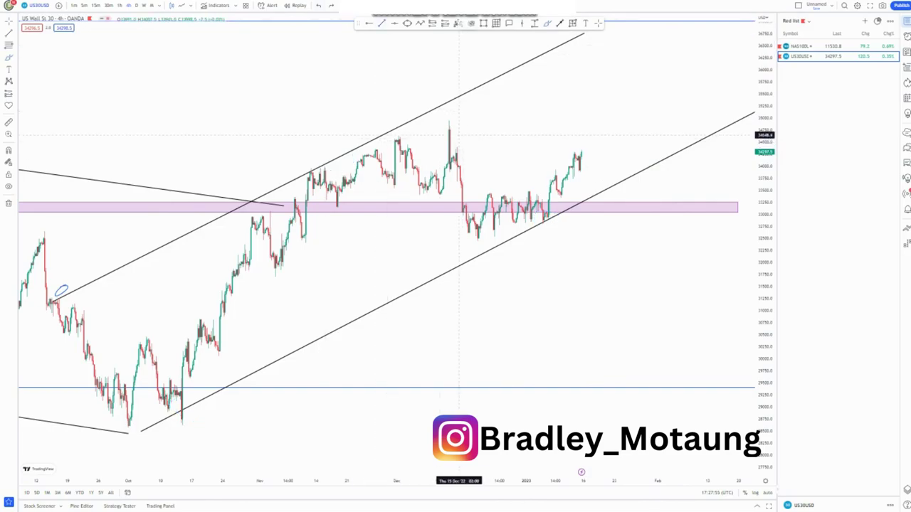
Step: Draw a falling trend line from the 13 December 2022 high at about 34,910 to about 33,250 in early January 2023
click(450, 124)
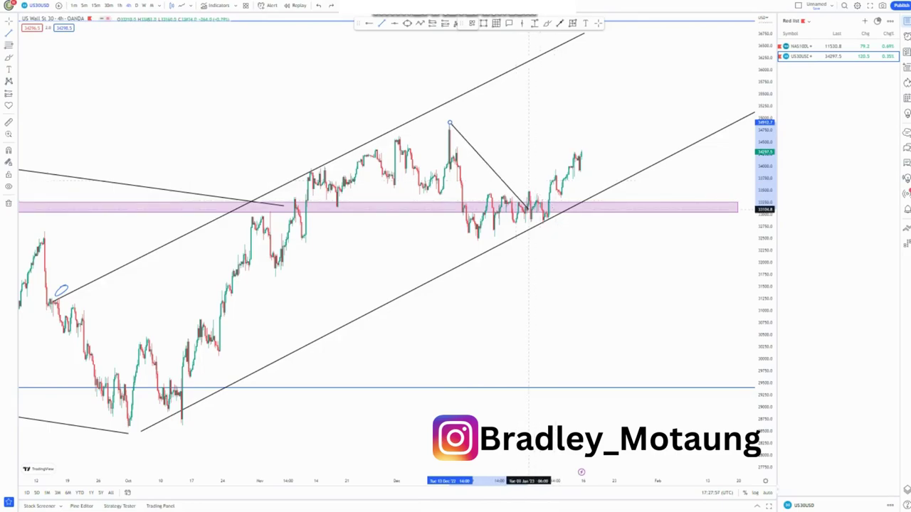
click(523, 213)
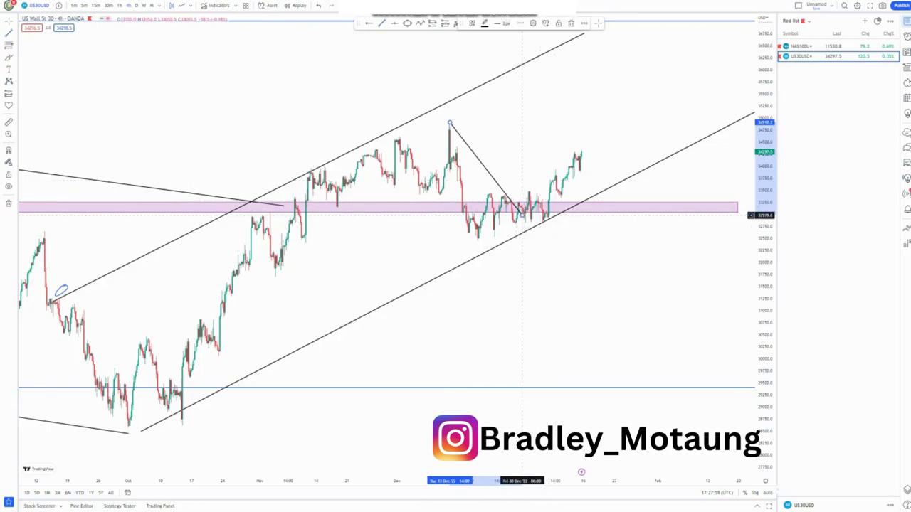
drag(525, 215, 541, 203)
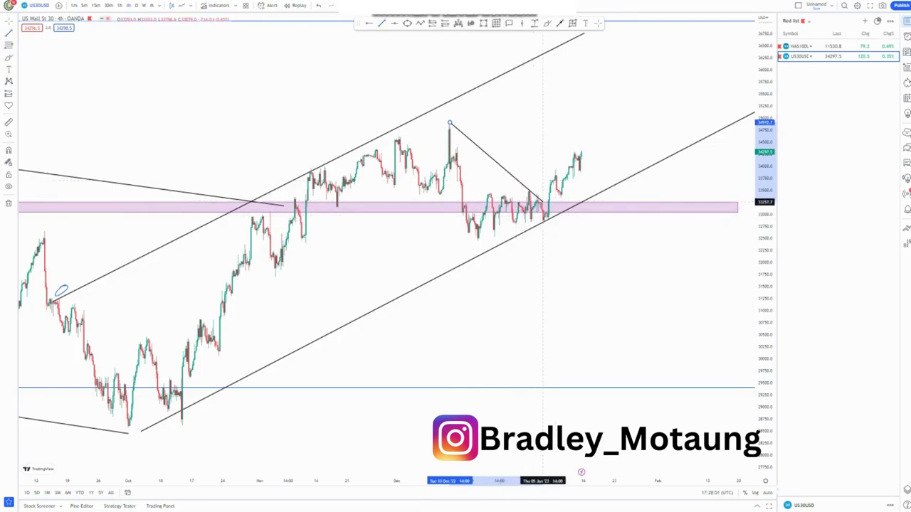
click(545, 203)
click(533, 164)
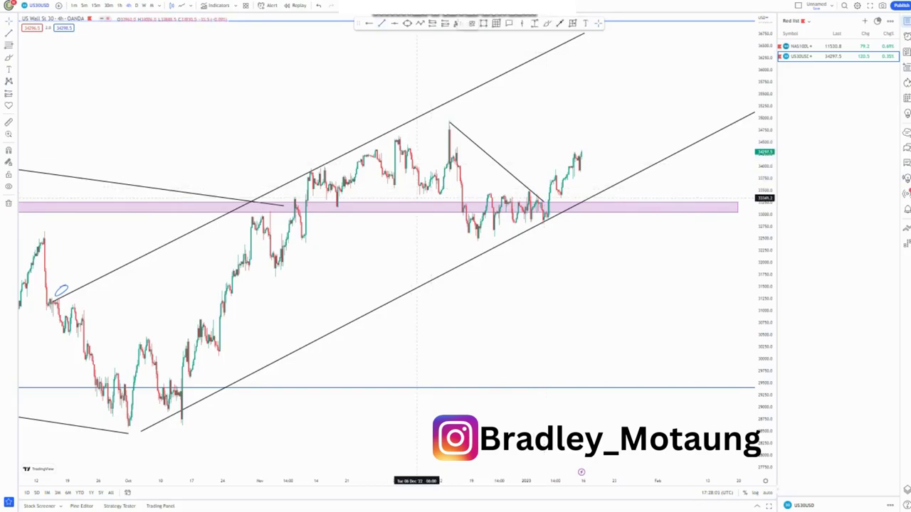
Step: Draw the lower line of the falling channel from about 33,450 in early December to about 32,200 in late December
click(417, 193)
click(489, 253)
click(467, 100)
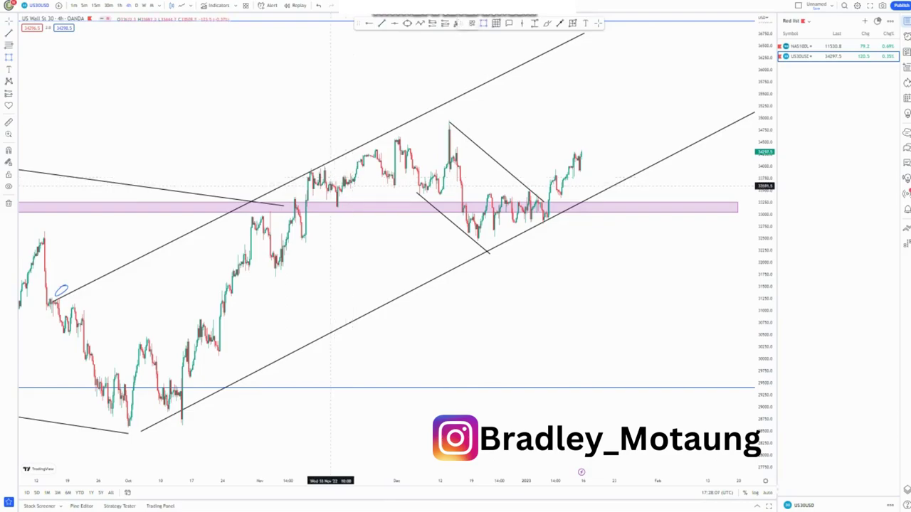
Step: Draw a zone ending at 23 January 2023, shift it to about 33,675–33,815, and extend its start back to 10 November 2022
click(329, 186)
click(614, 180)
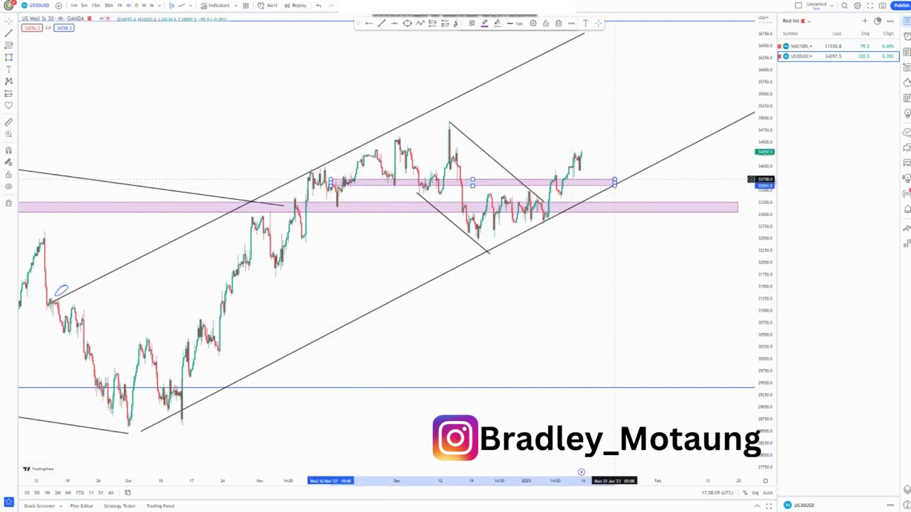
click(609, 159)
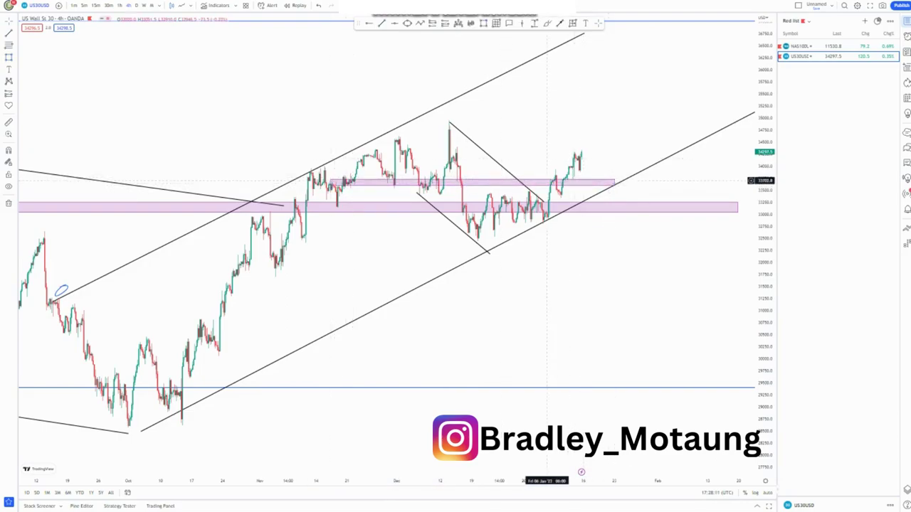
drag(546, 181, 543, 174)
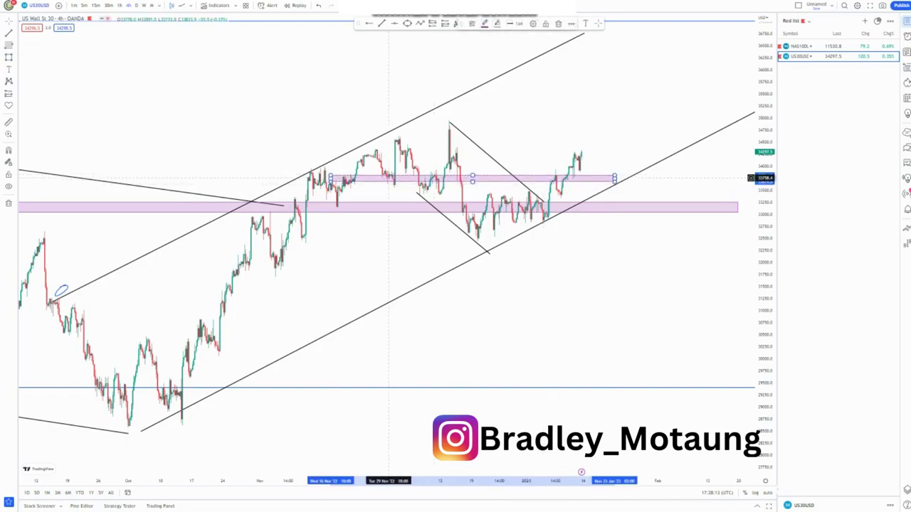
drag(329, 178, 306, 179)
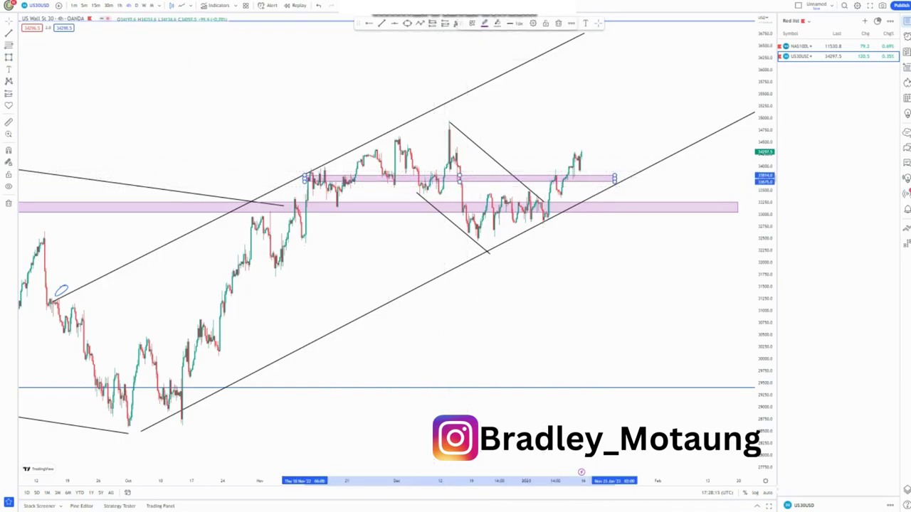
Step: Place a long position at about 34,106 with stop about 33,522 and target about 36,901, and brush a bullish projection up to its target
click(446, 31)
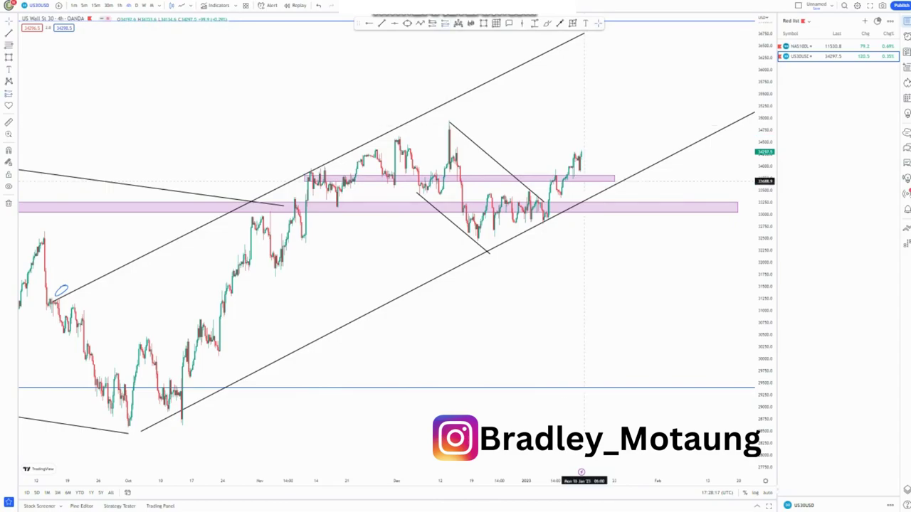
click(580, 161)
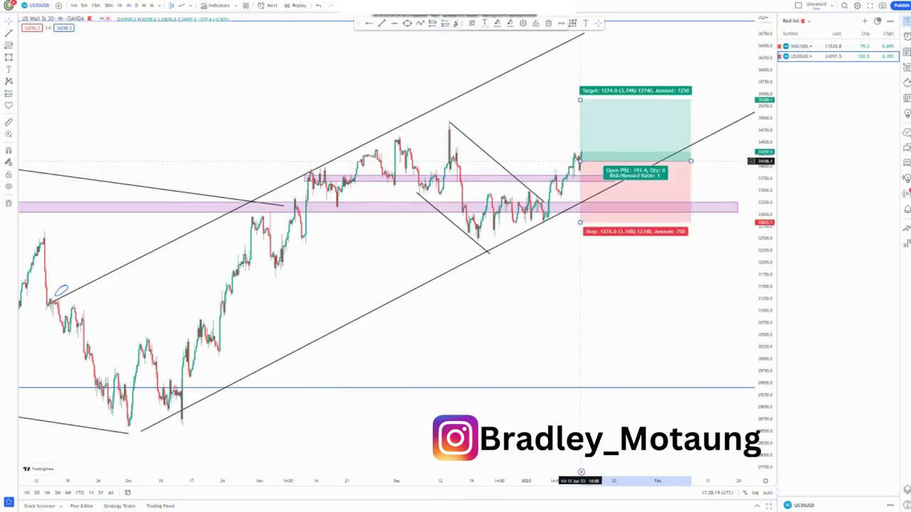
drag(580, 222, 580, 190)
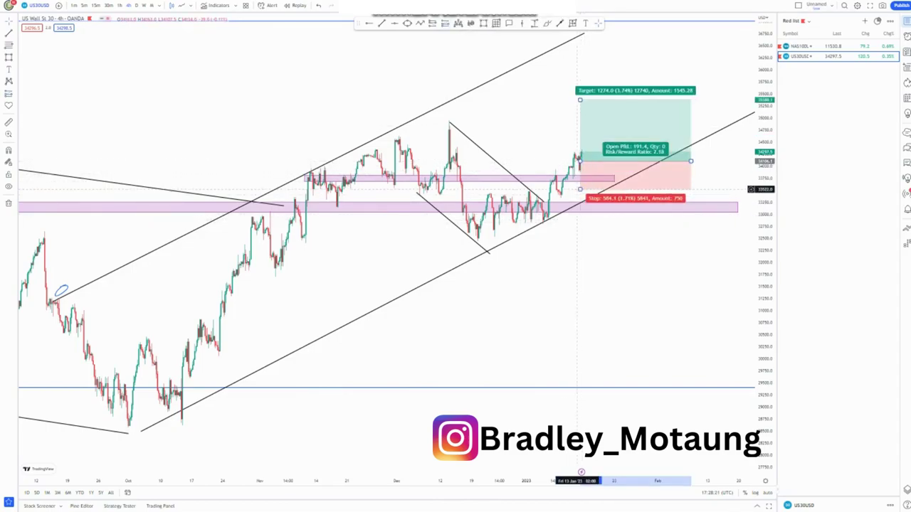
drag(581, 100, 580, 49)
click(541, 101)
drag(523, 138, 507, 178)
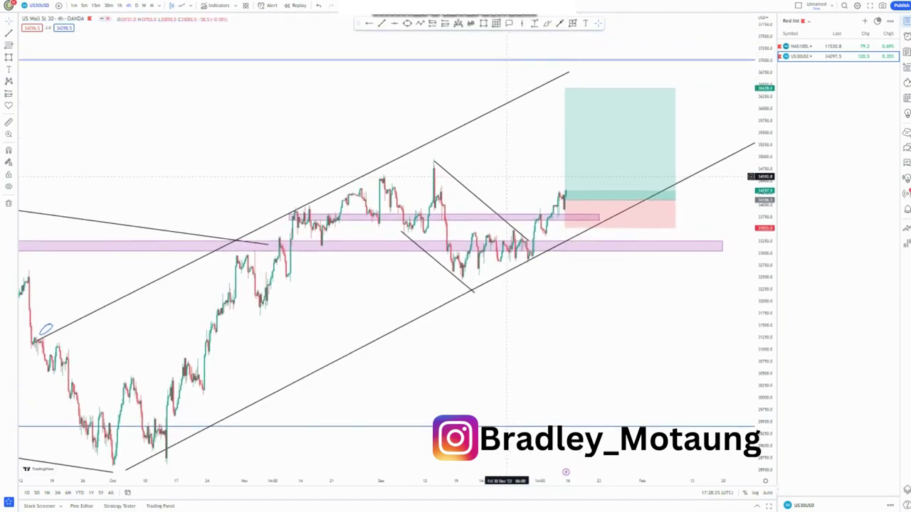
drag(566, 88, 566, 64)
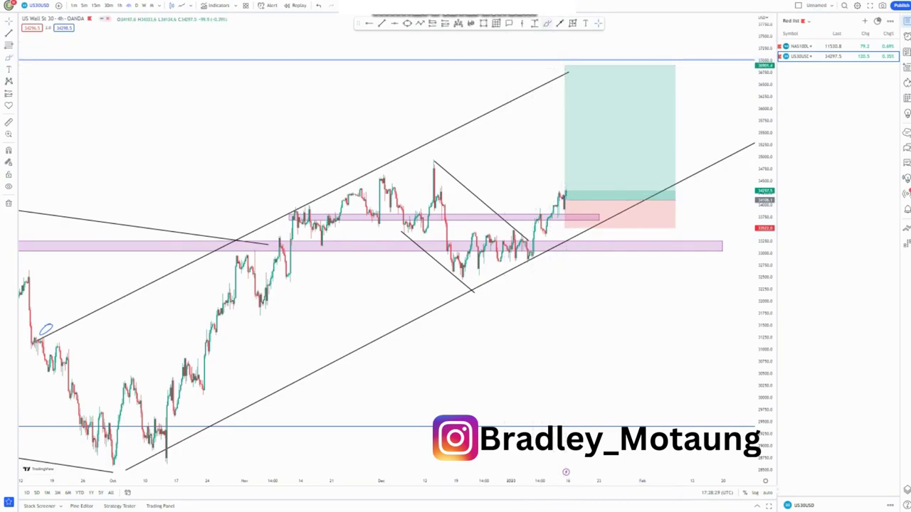
mouse_move(565, 194)
mouse_down()
mouse_move(575, 119)
mouse_move(588, 119)
mouse_move(596, 163)
mouse_move(639, 183)
mouse_move(672, 74)
mouse_up()
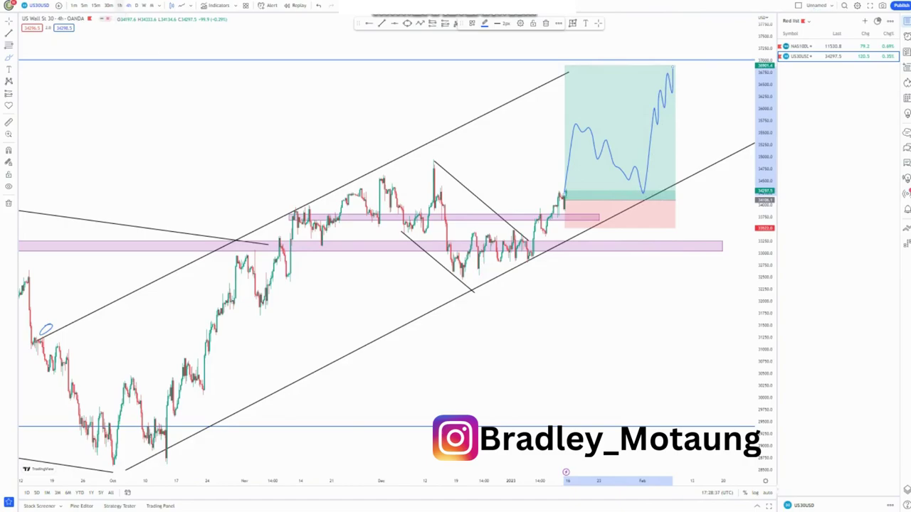
Step: On the 1-hour timeframe, draw trend lines above and below the mid-January consolidation, from about 34,305 to 34,168 and from about 33,920 to 33,886
click(120, 5)
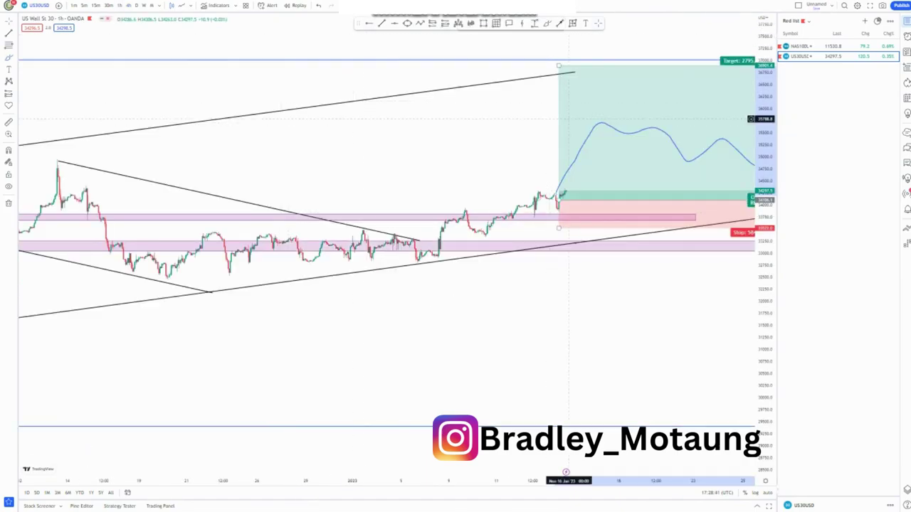
drag(765, 320, 765, 120)
drag(765, 281, 765, 250)
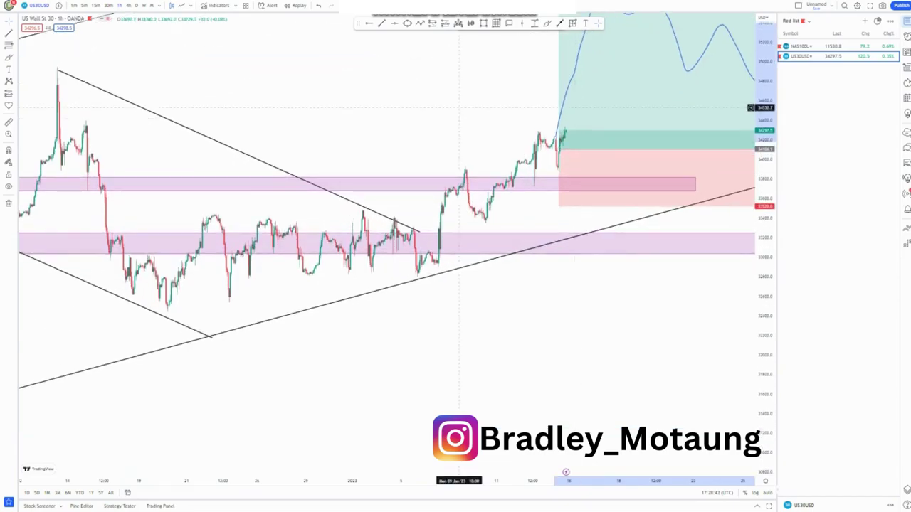
drag(440, 125, 339, 187)
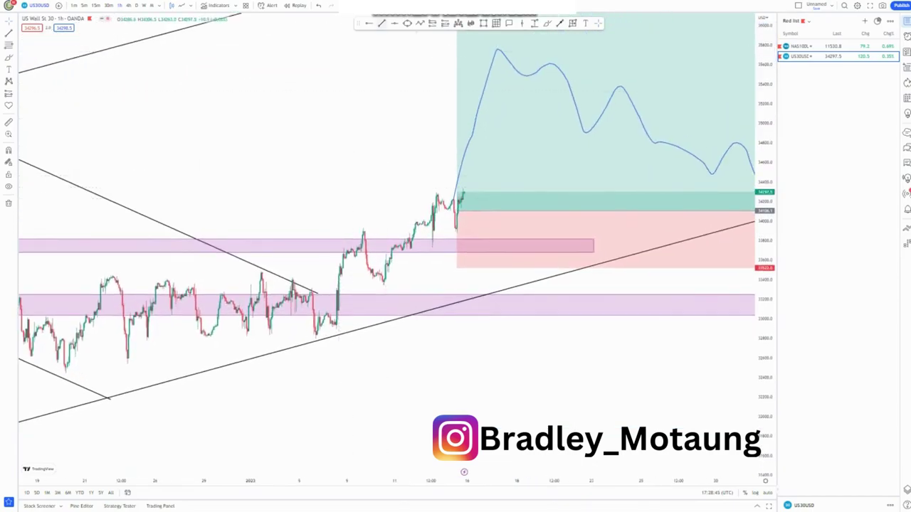
click(437, 192)
click(464, 205)
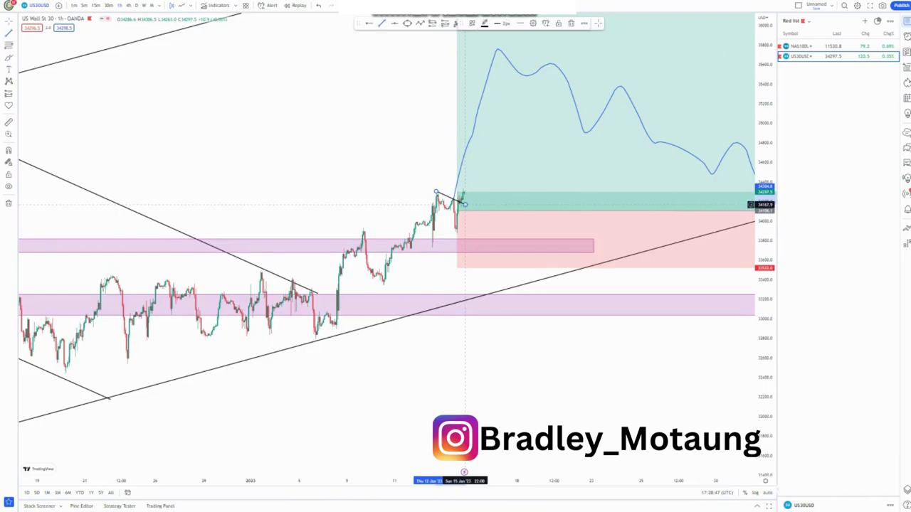
click(405, 134)
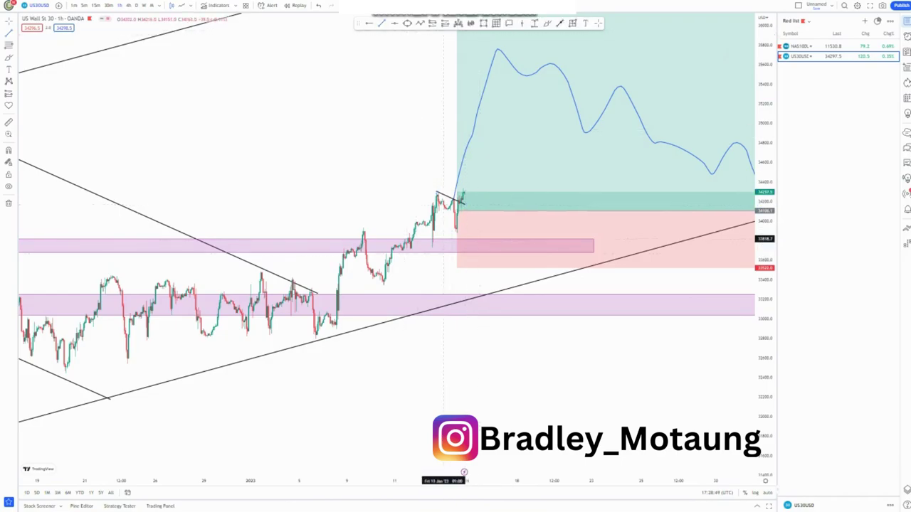
drag(428, 229, 460, 228)
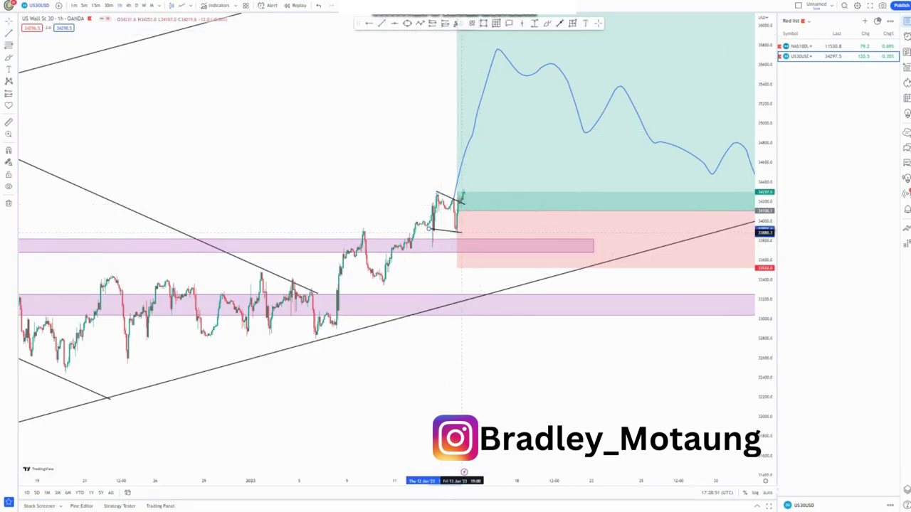
Step: Move the long position's entry up to about 34,229 and set its stop at about 33,736
drag(494, 216, 498, 204)
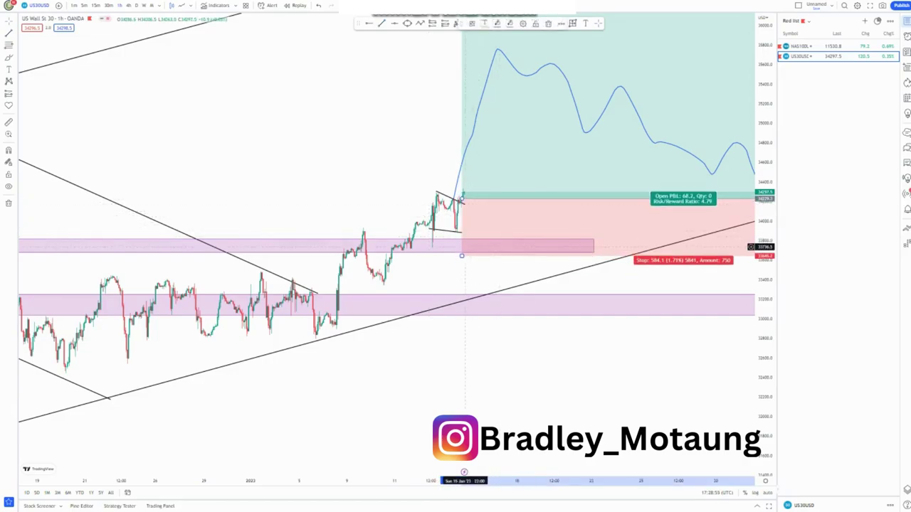
drag(462, 256, 462, 247)
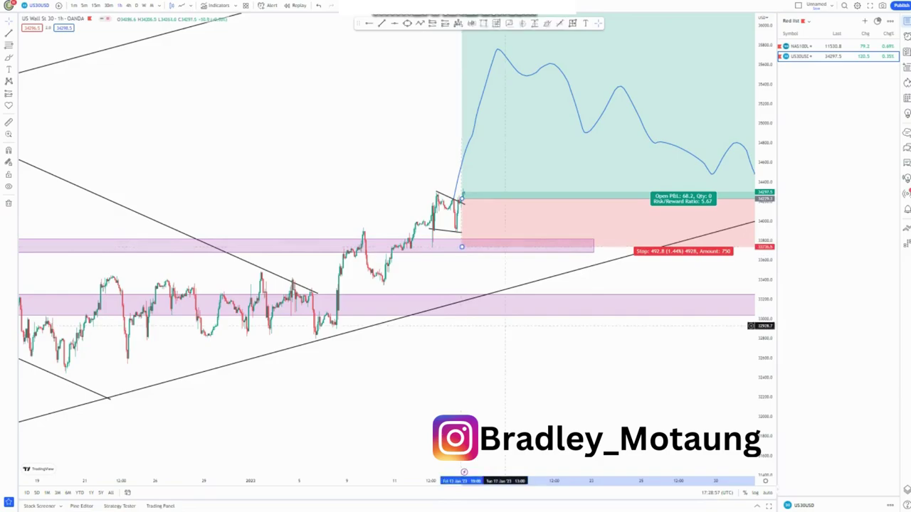
click(450, 463)
Step: Delete the brushed mark at the upper channel line's mid-September 2022 start
drag(448, 481, 442, 481)
scroll(503, 324, up, 3)
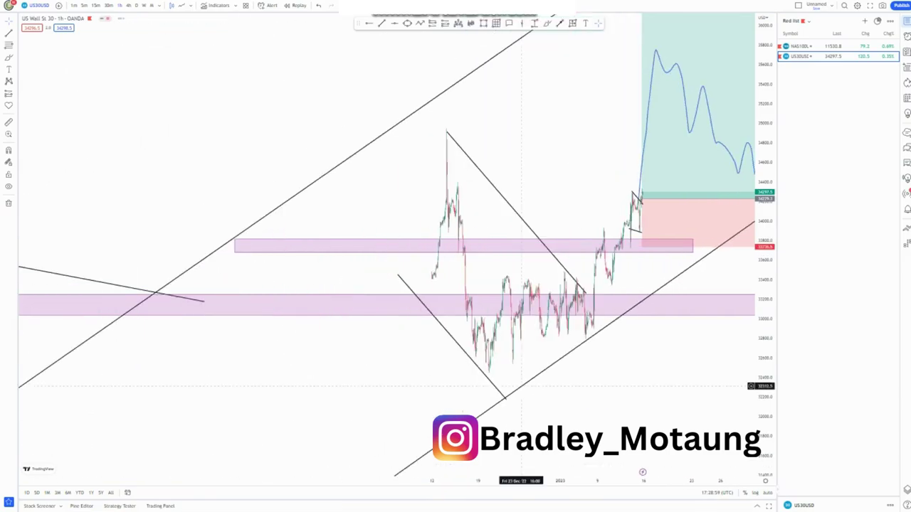
scroll(503, 325, up, 2)
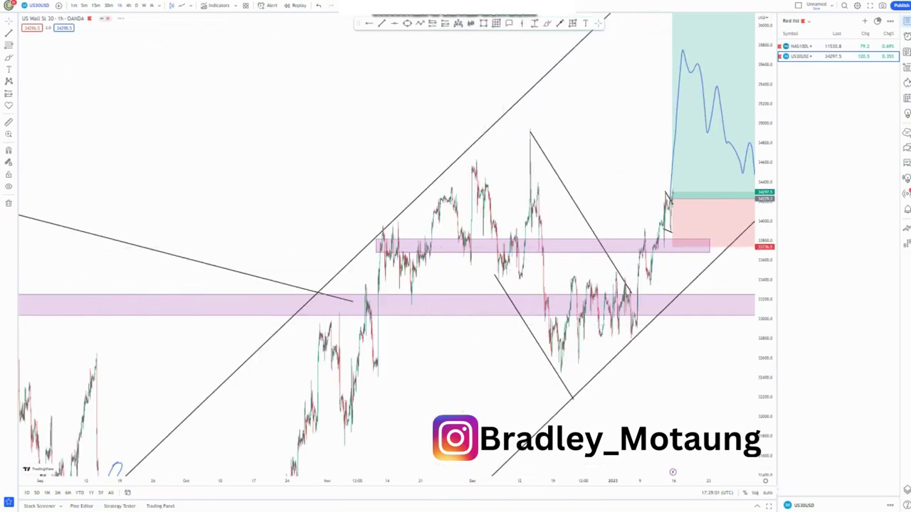
drag(763, 96, 747, 294)
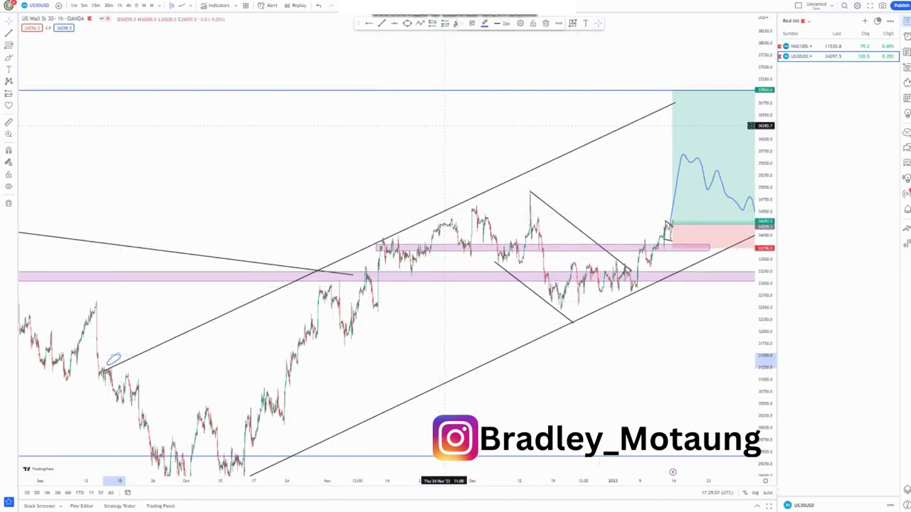
click(714, 147)
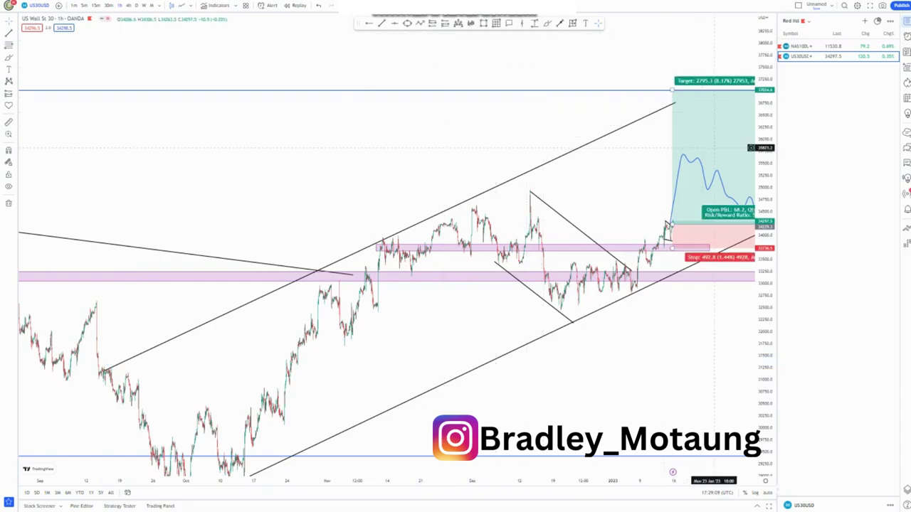